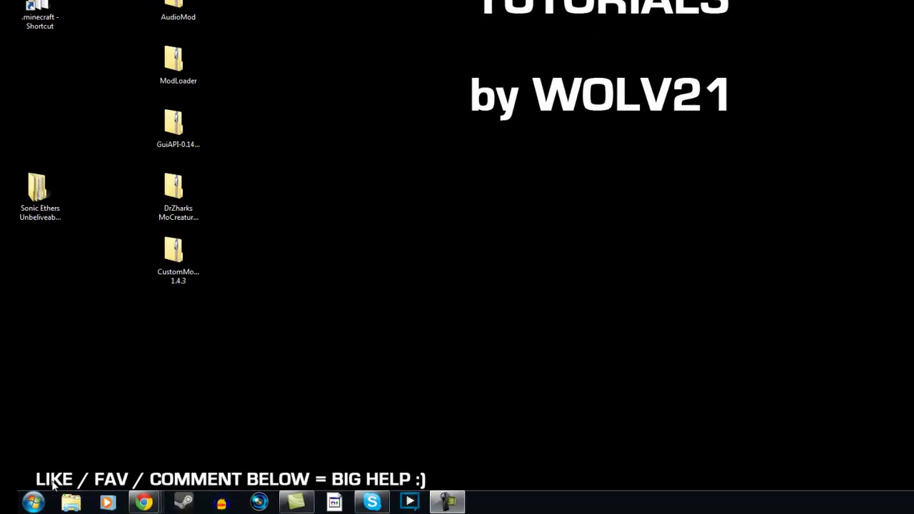
Open the Roaming application data folder via %appdata% and go into its .minecraft folder.
click(19, 498)
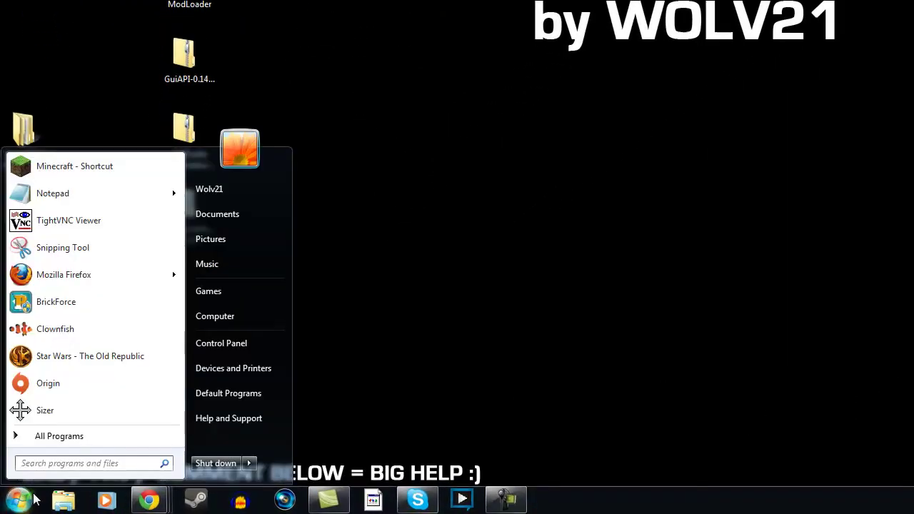
click(62, 463)
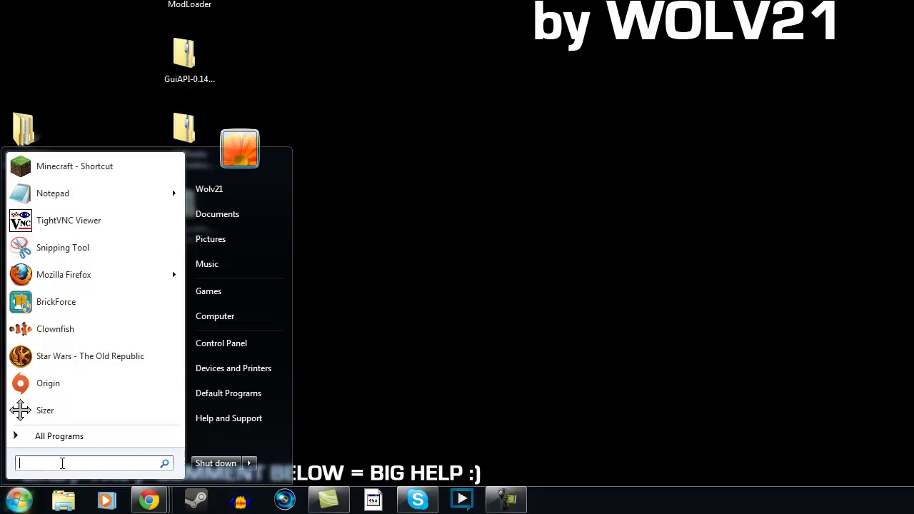
text(%a)
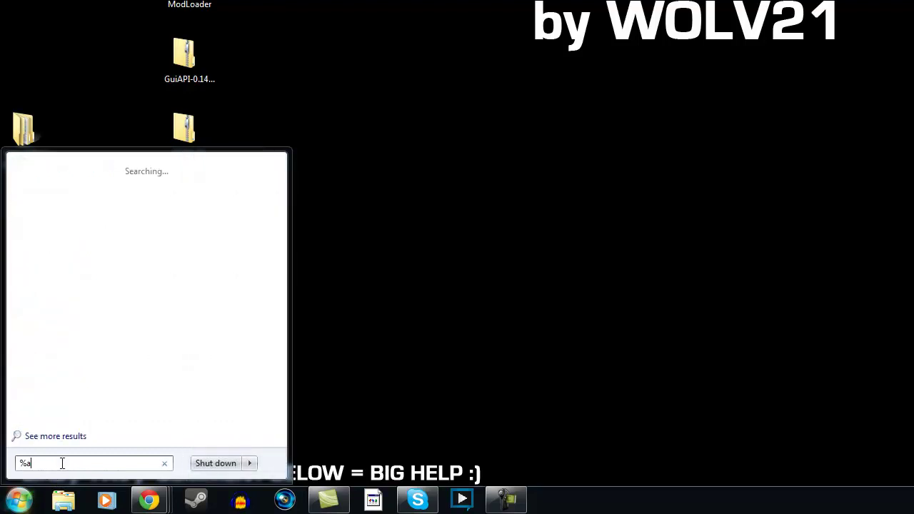
text(ppdata)
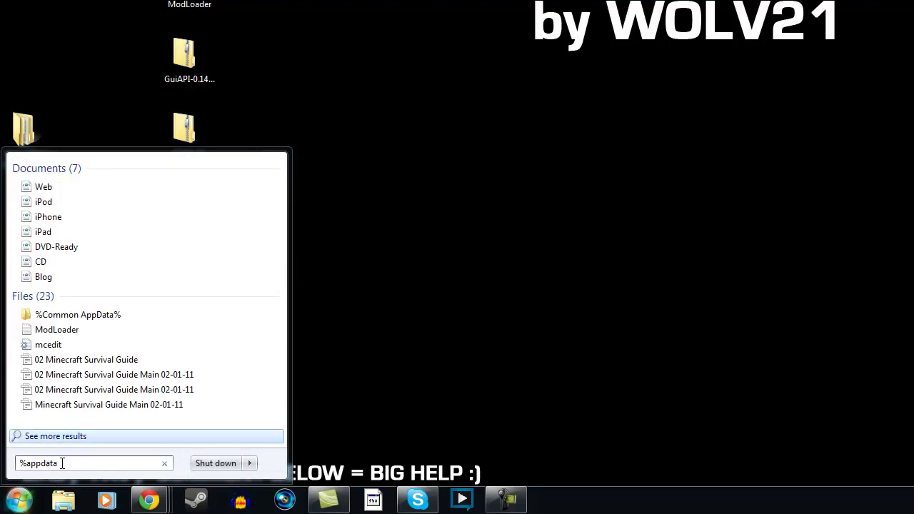
text(%)
key(Return)
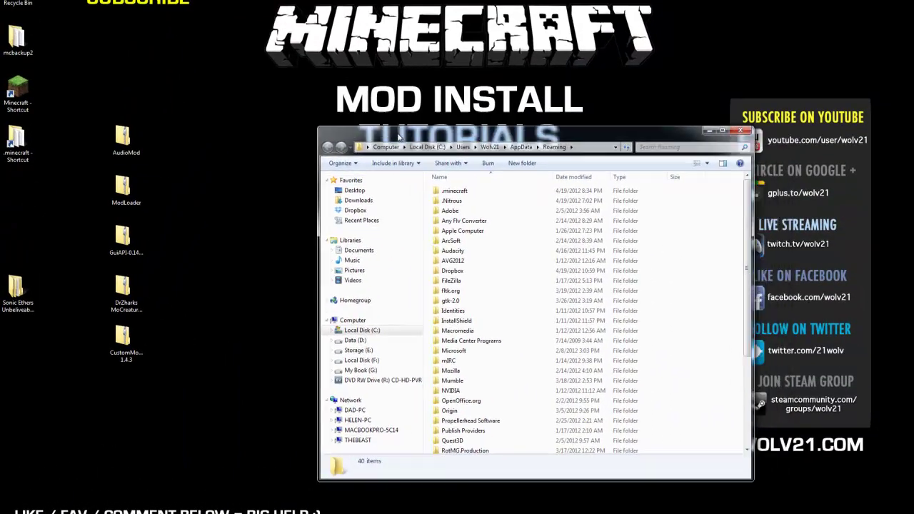
double_click(415, 167)
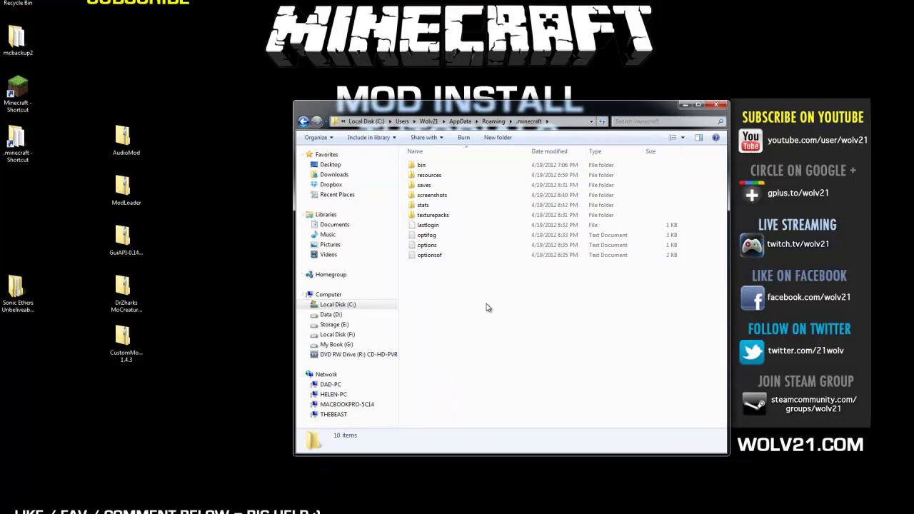
Copy all files and folders inside the .minecraft folder.
drag(482, 304, 418, 169)
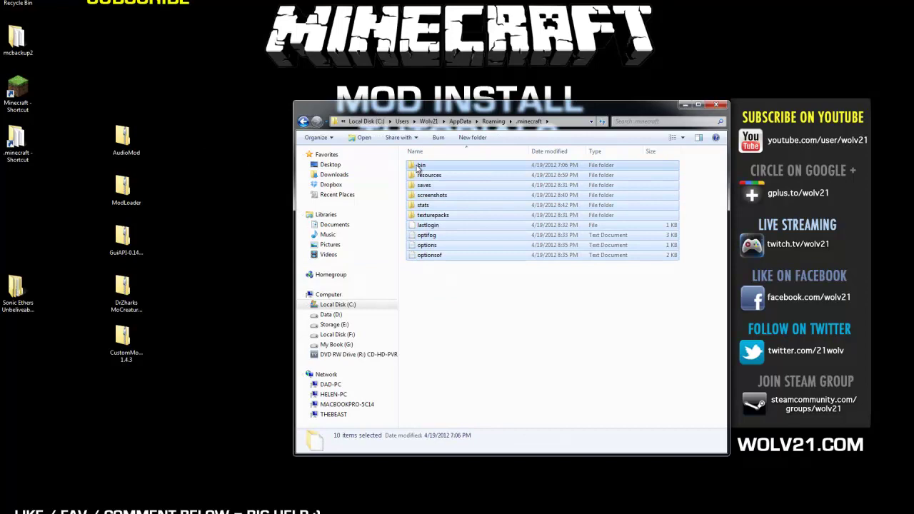
right_click(418, 168)
click(450, 254)
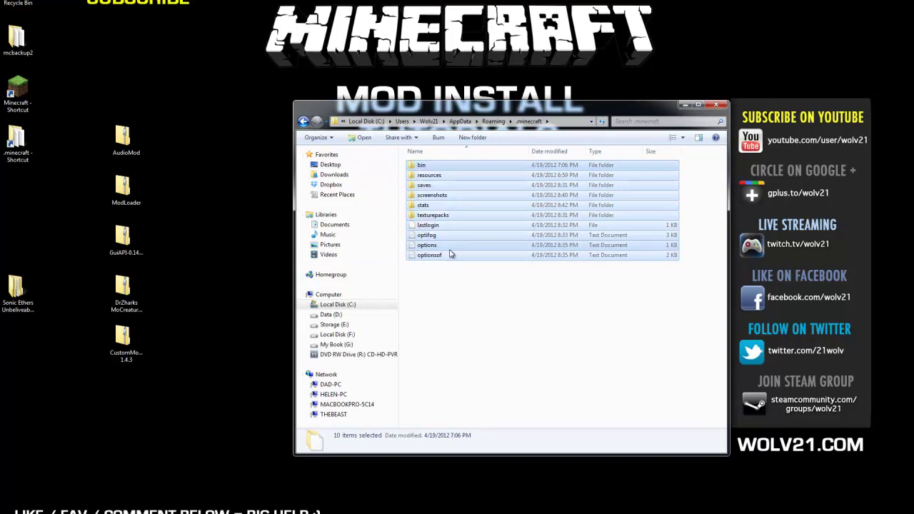
Create a new folder named mcbackup on the desktop.
right_click(198, 128)
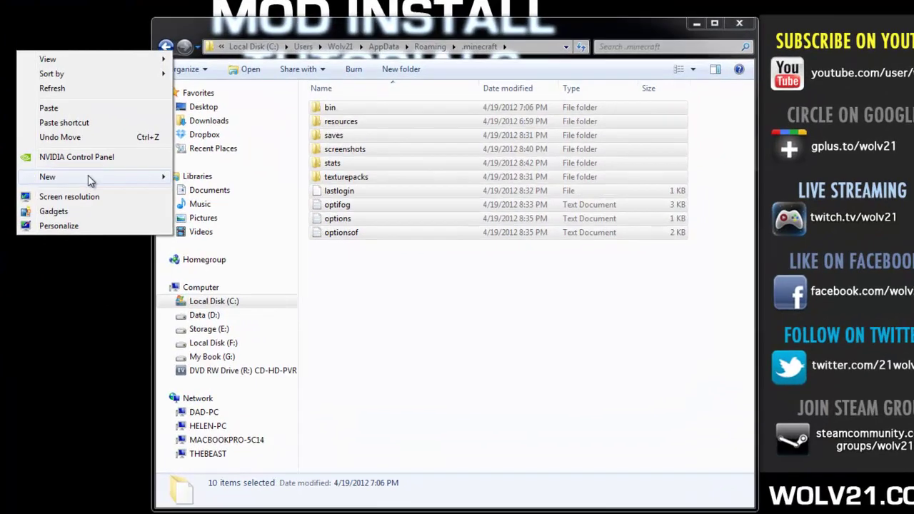
mouse_move(249, 216)
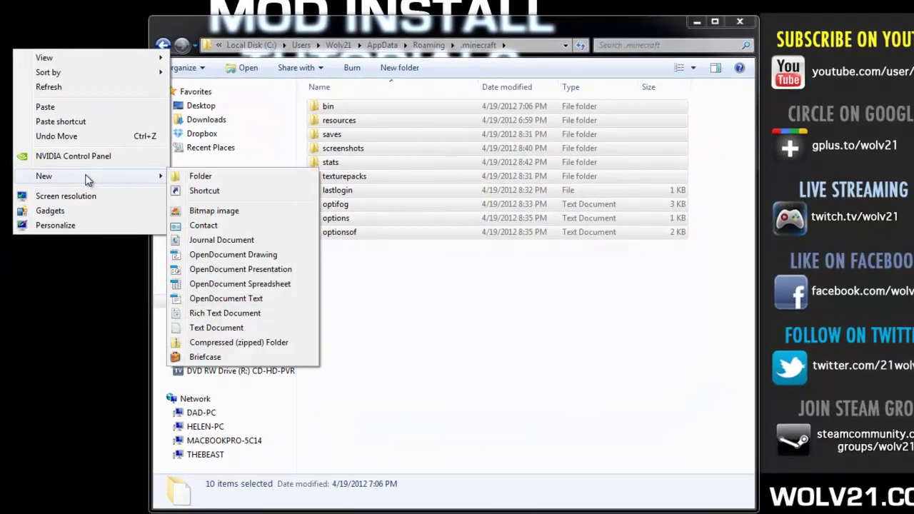
click(180, 177)
text(mo)
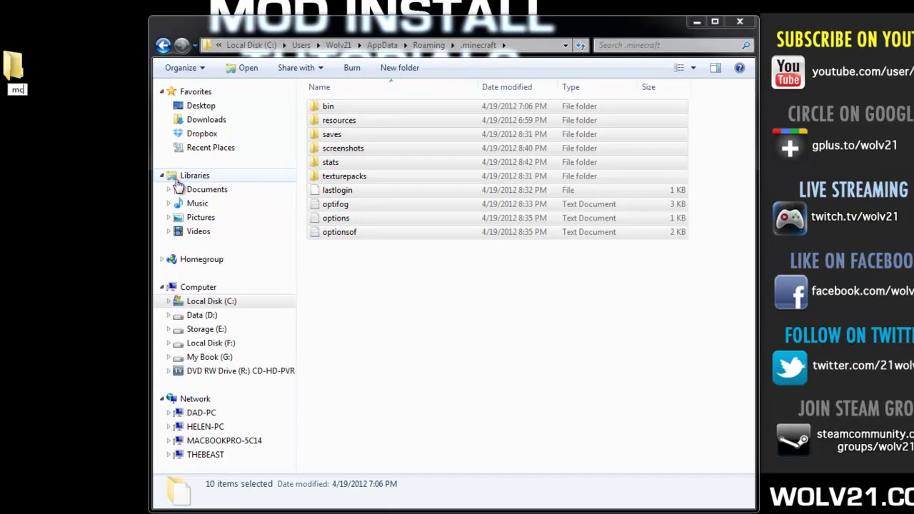
text(backup)
key(Return)
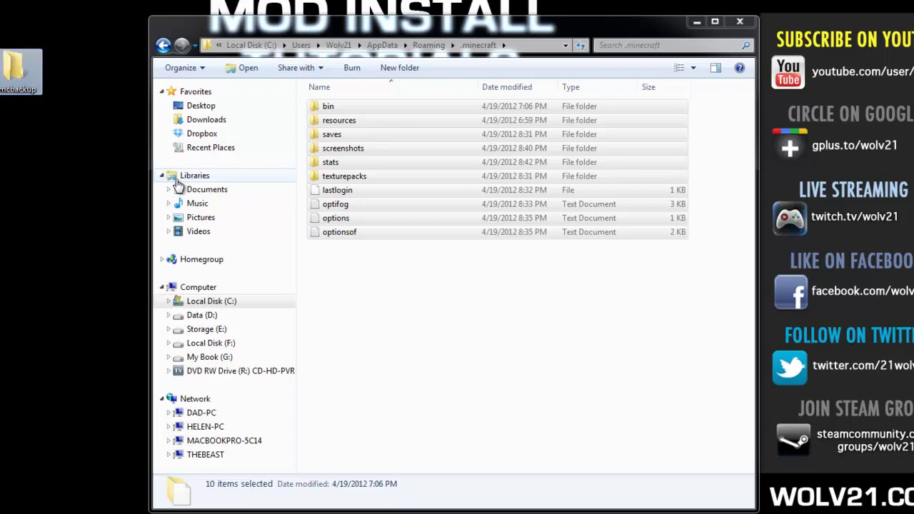
Paste the copied .minecraft contents into the mcbackup folder on the desktop and close that folder's window.
double_click(17, 85)
right_click(361, 205)
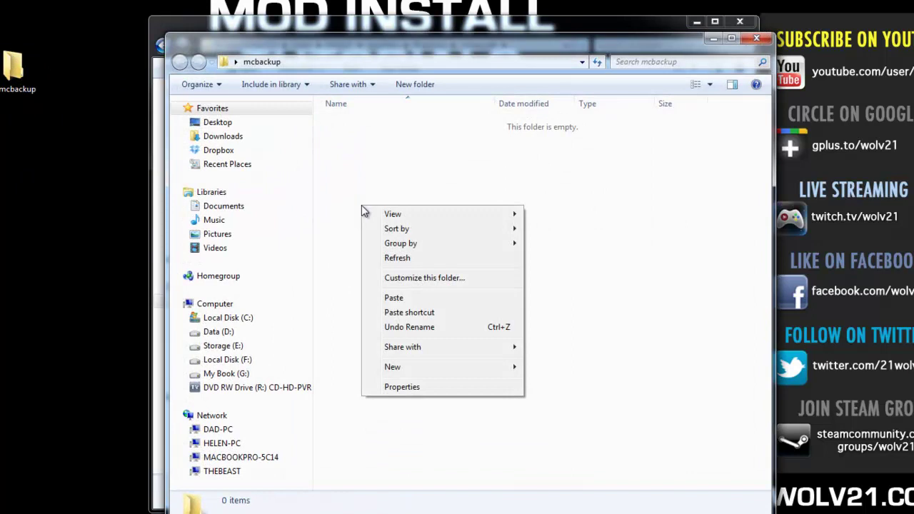
click(423, 299)
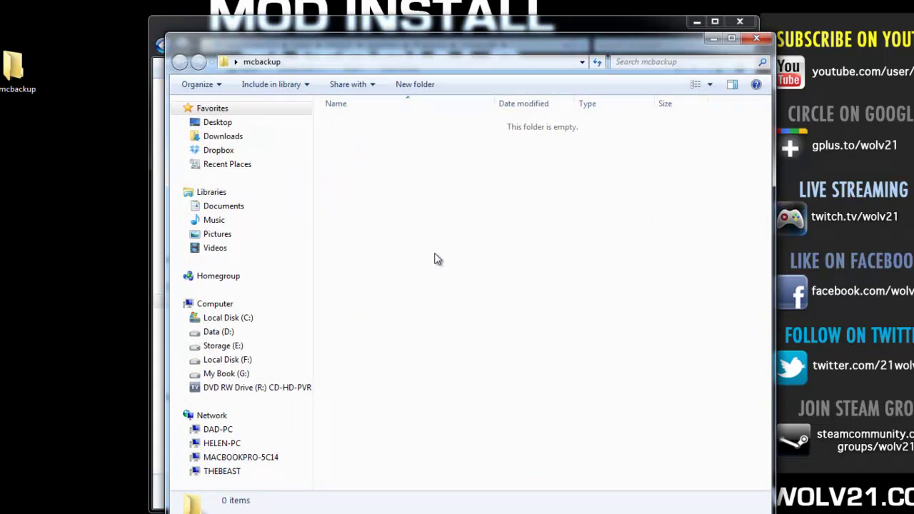
click(416, 297)
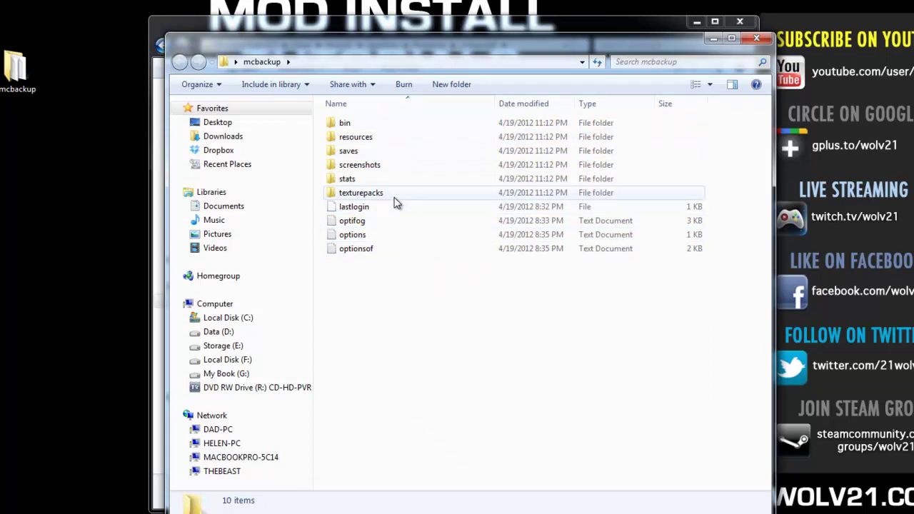
click(357, 155)
click(387, 267)
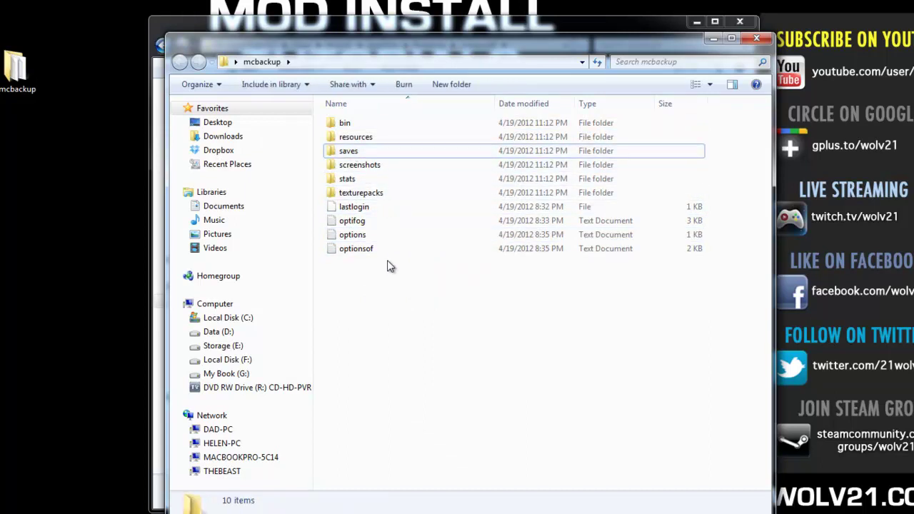
click(371, 209)
click(393, 276)
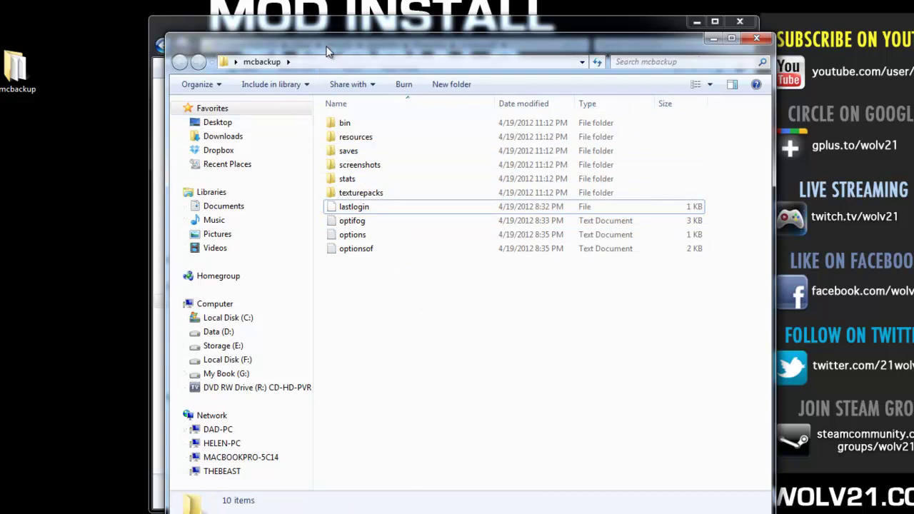
drag(742, 39, 749, 36)
click(750, 36)
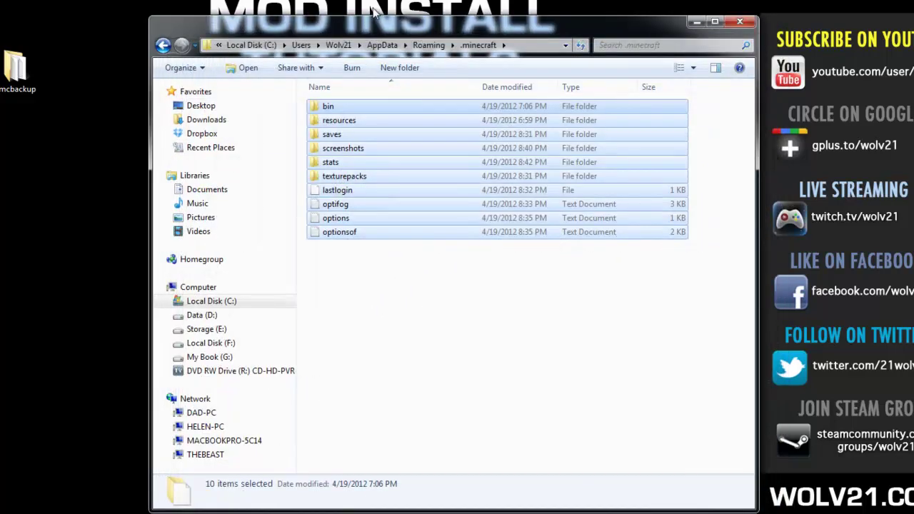
Permanently delete all files and folders inside the .minecraft folder.
click(396, 272)
drag(394, 272, 327, 107)
key(shift+Delete)
key(Return)
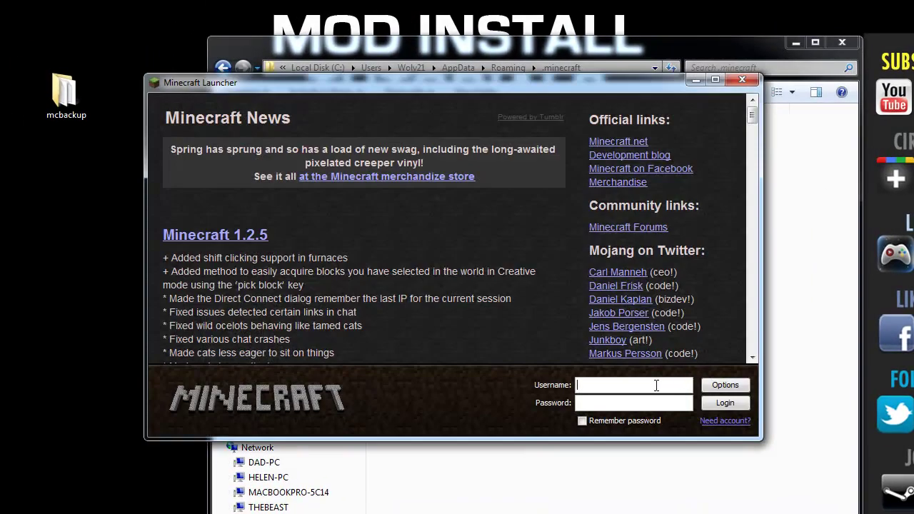
Log in to the Minecraft launcher with the account username and password, and quit the game from its main menu.
text(21)
key(Tab)
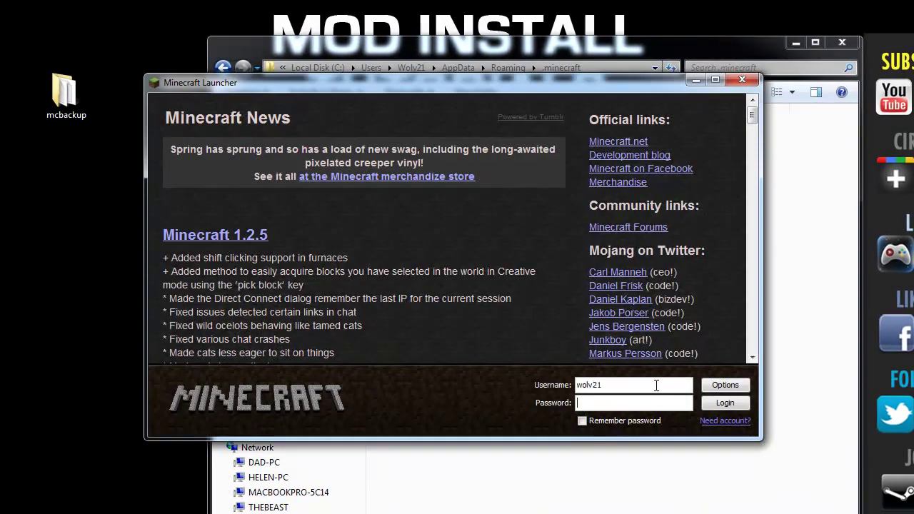
text(*)
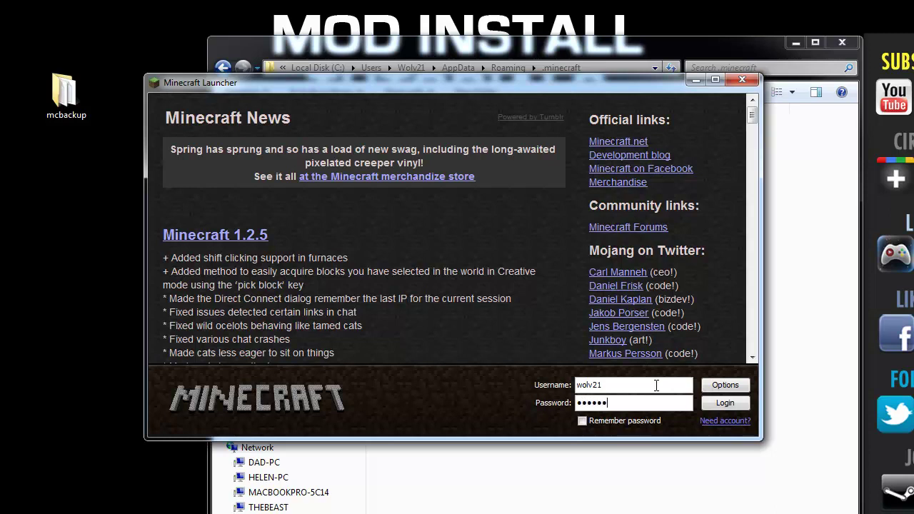
click(725, 404)
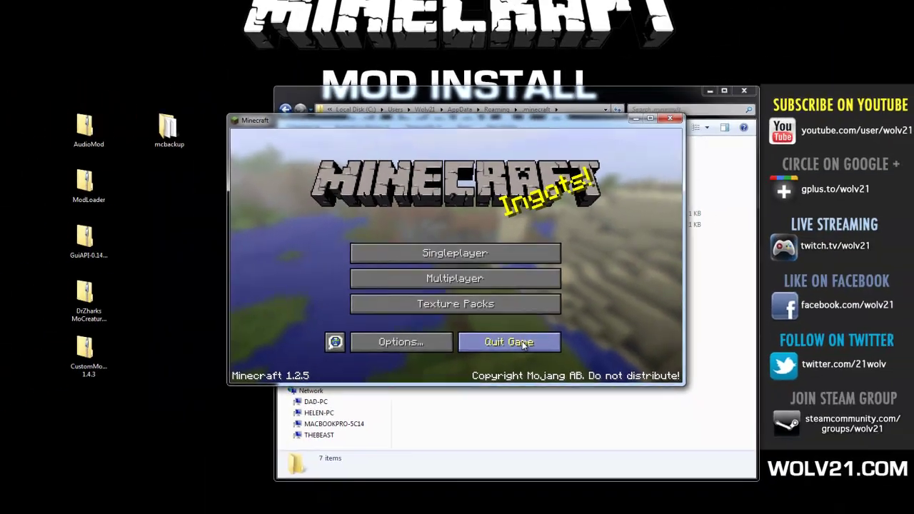
click(524, 343)
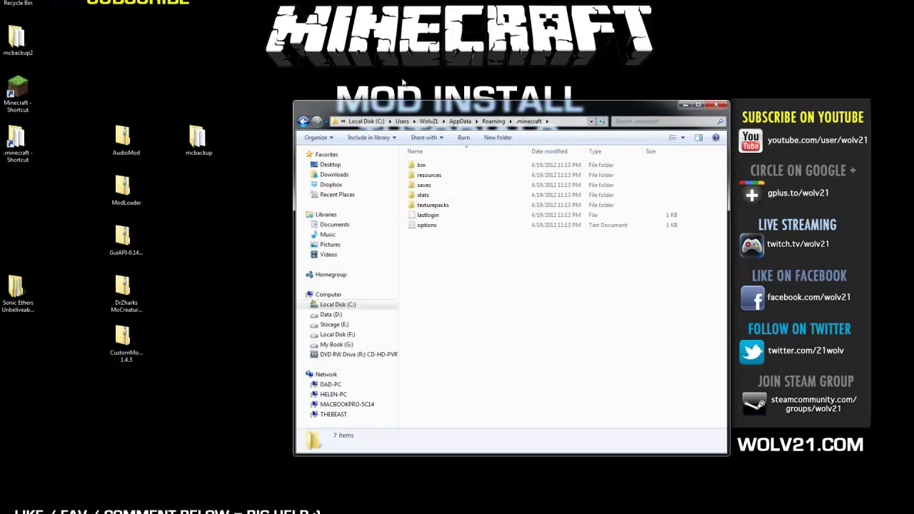
Switch to the browser and examine the Mo'Creatures forum post's download links for the mod and its other required files.
drag(397, 105, 364, 91)
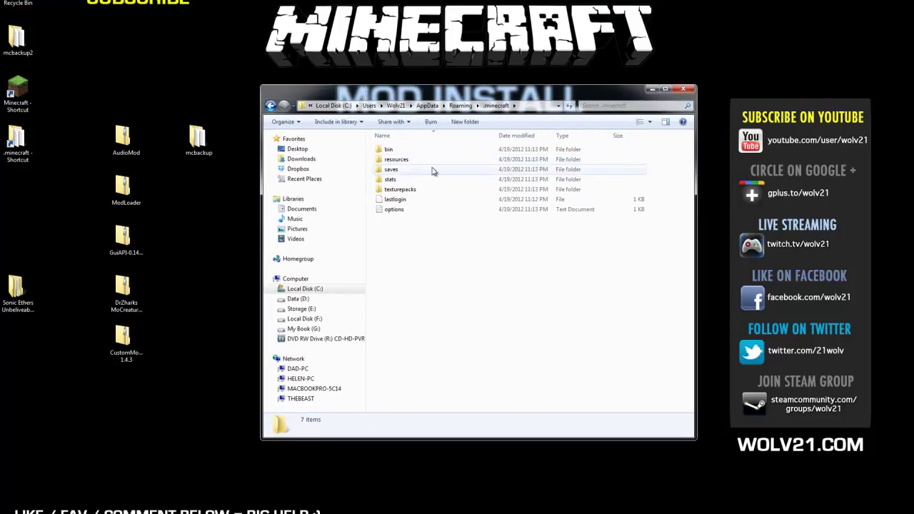
key(alt+Tab)
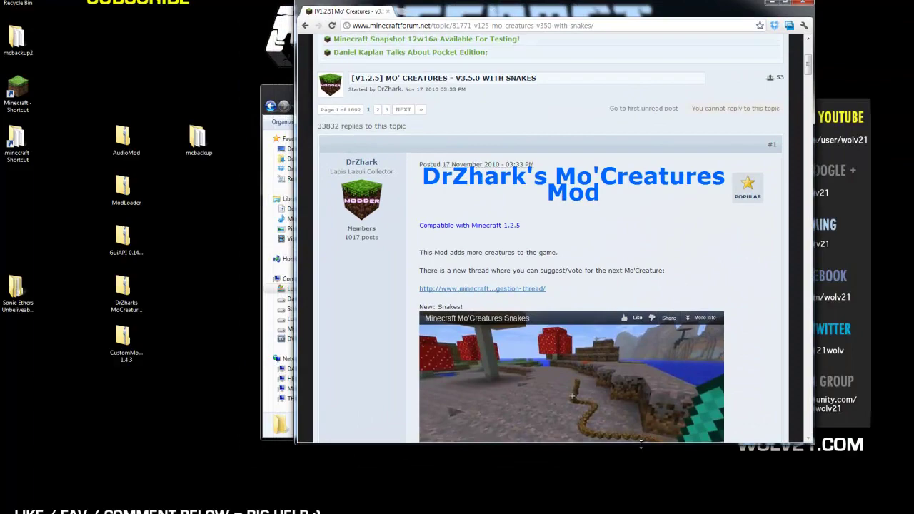
drag(632, 445, 631, 477)
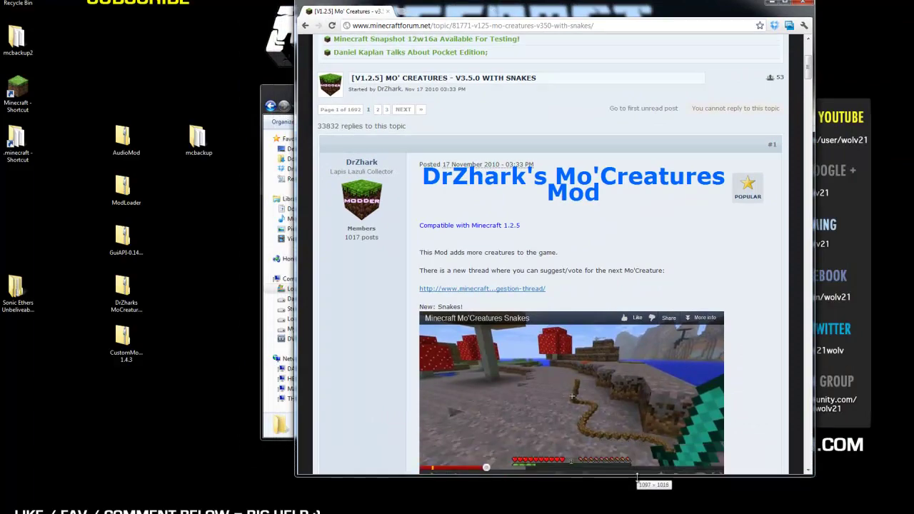
scroll(591, 303, down, 11)
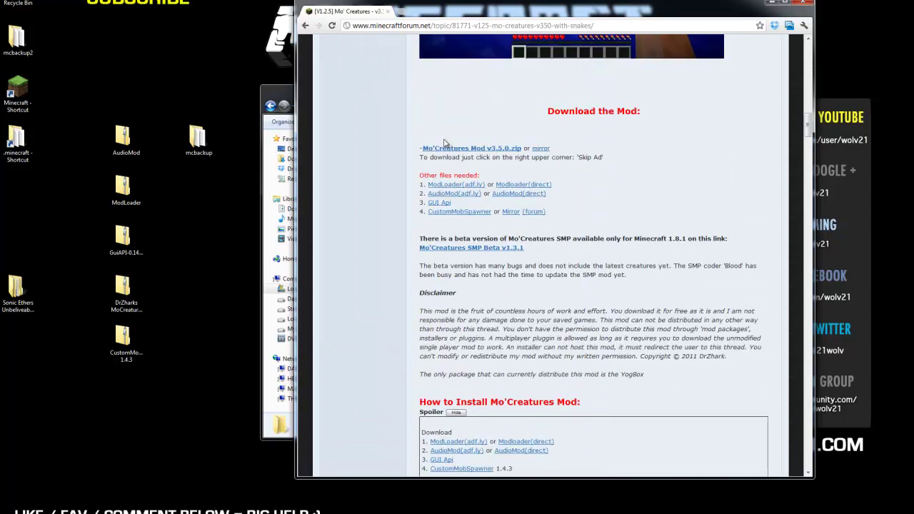
click(498, 152)
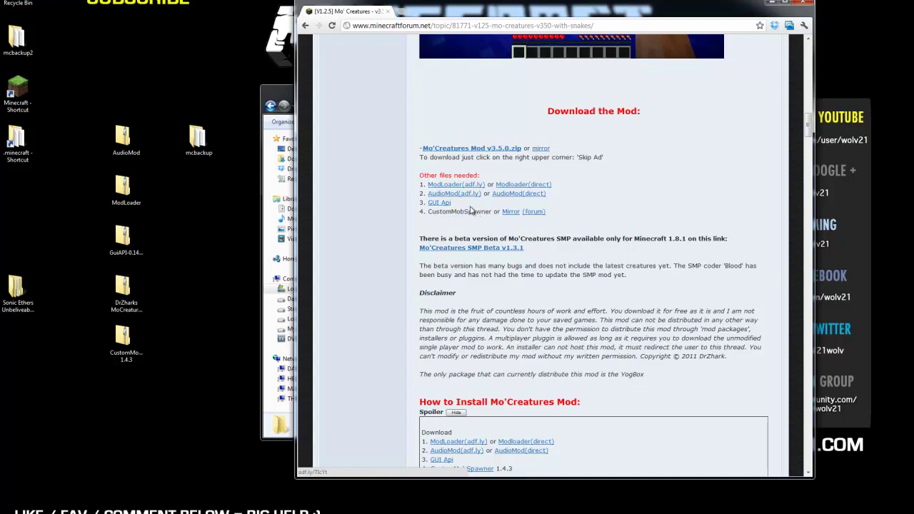
Move the DrZharks MoCreatures zip beside the CustomMobSpawner 1.4.3 zip on the desktop.
drag(107, 112, 162, 369)
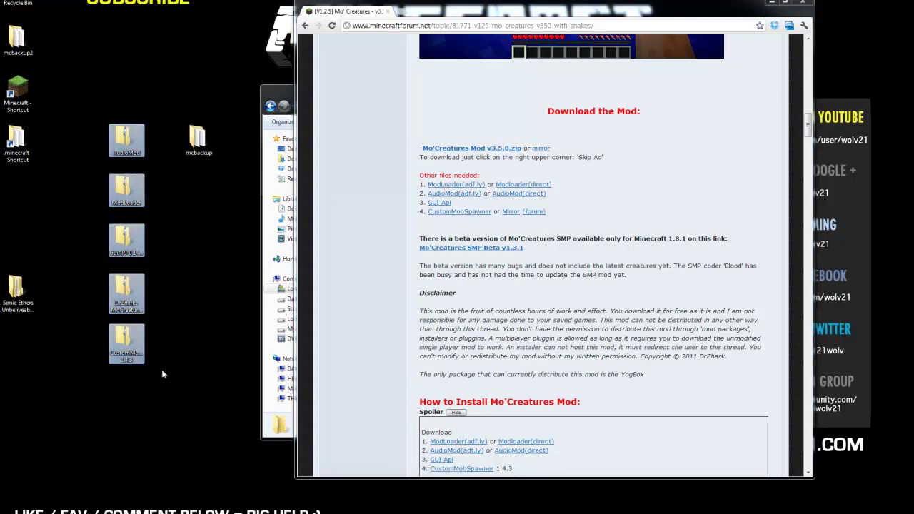
click(180, 366)
drag(130, 307, 164, 357)
click(92, 260)
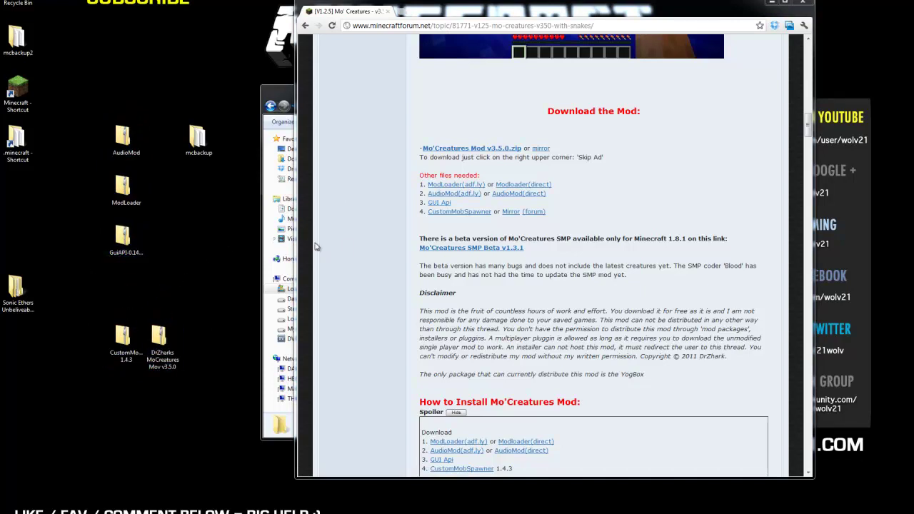
Review the Mo'Creatures installation instructions in the forum post.
click(717, 204)
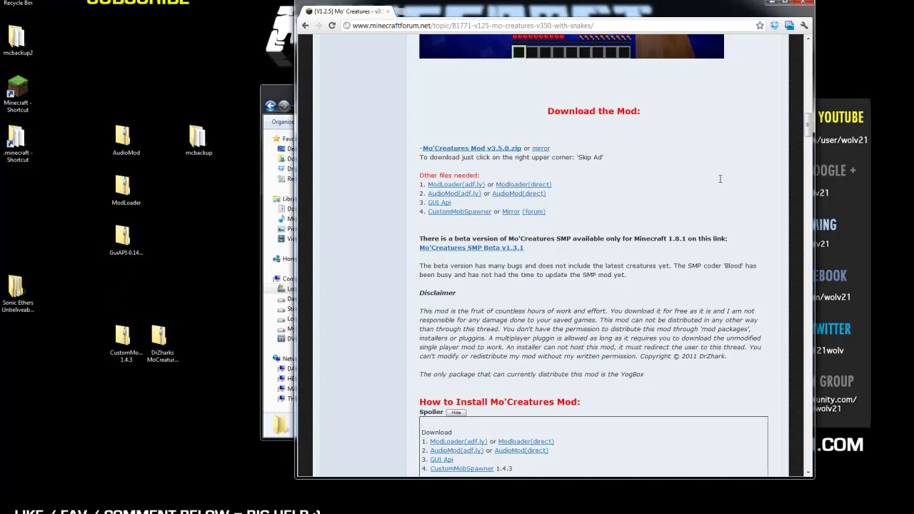
scroll(719, 203, down, 3)
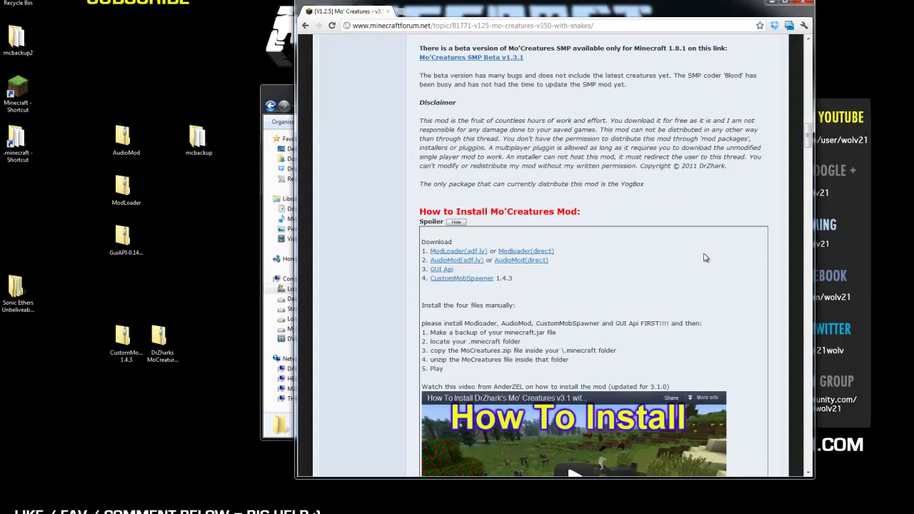
scroll(704, 257, up, 15)
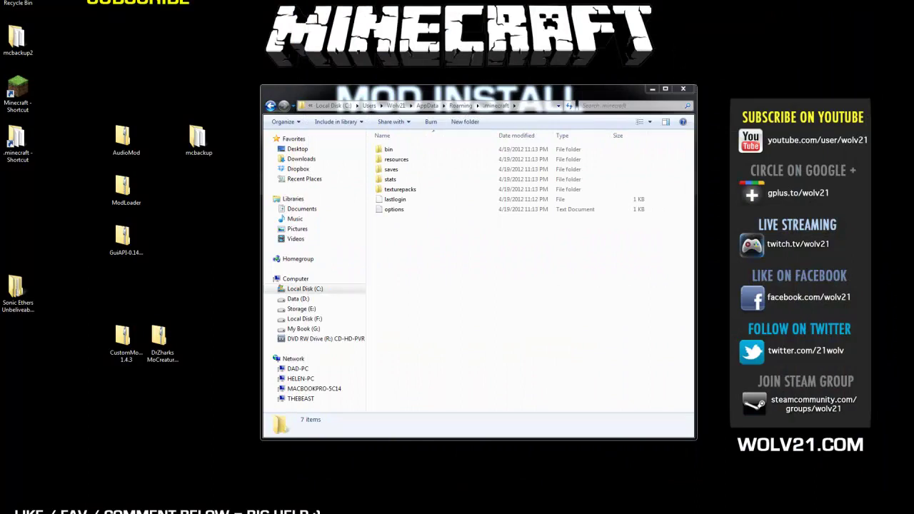
Reorder the mod zips on the desktop below ModLoader as CustomMobSpawner, GuiAPI and DrZharks MoCreatures in one column.
drag(125, 241, 88, 292)
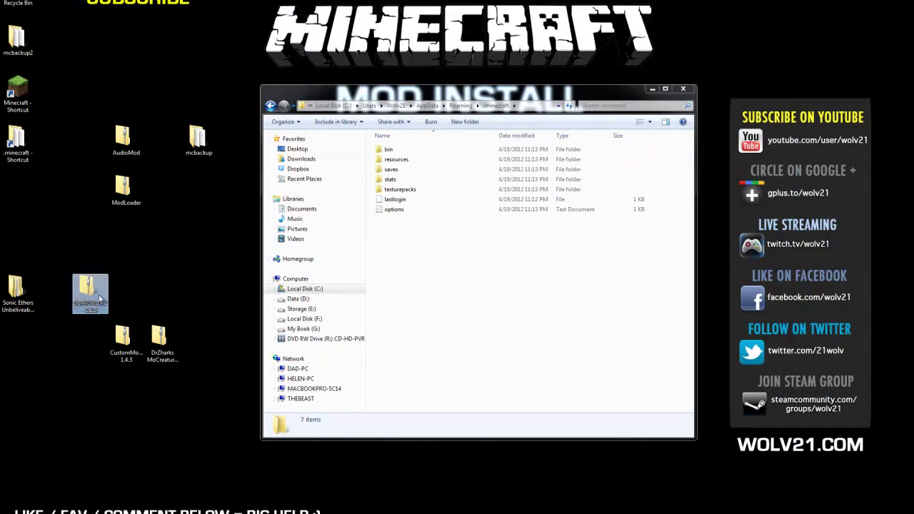
drag(125, 339, 126, 243)
drag(85, 286, 126, 286)
drag(161, 337, 128, 337)
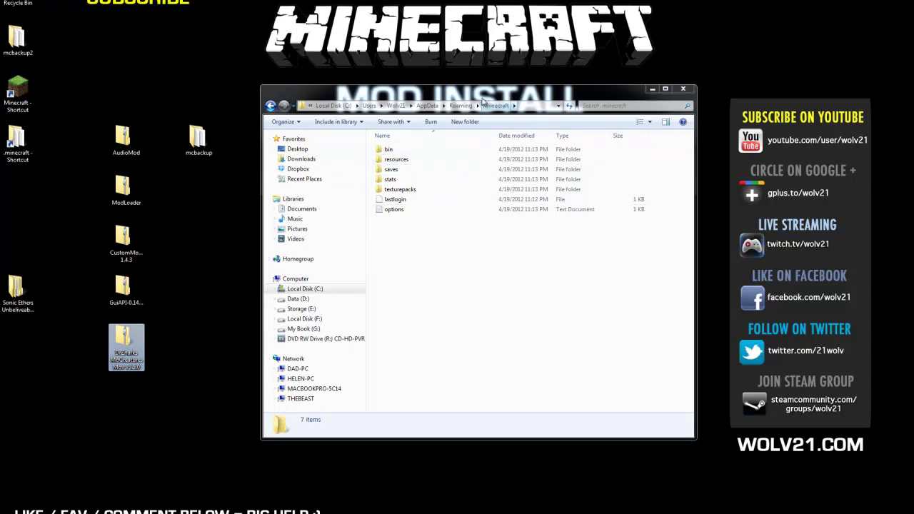
Open the minecraft jar from the .minecraft bin folder as an archive in 7-Zip.
drag(483, 100, 478, 95)
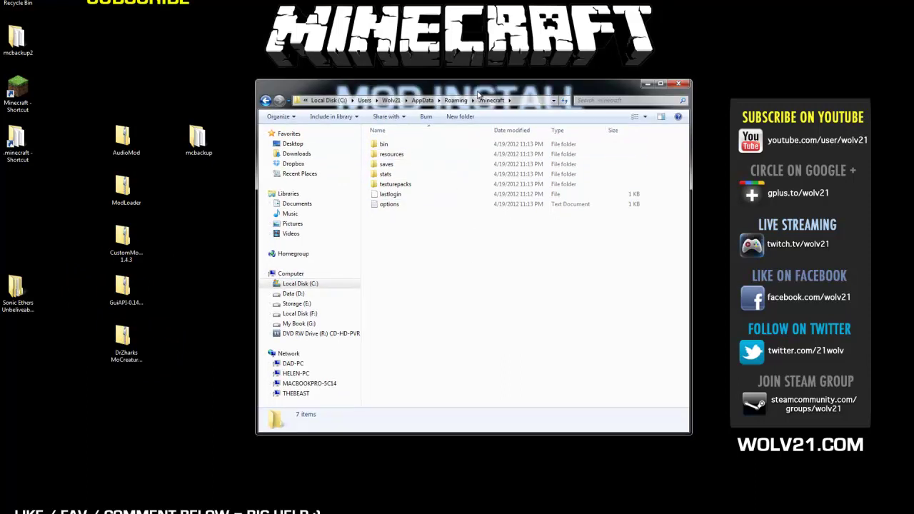
double_click(376, 144)
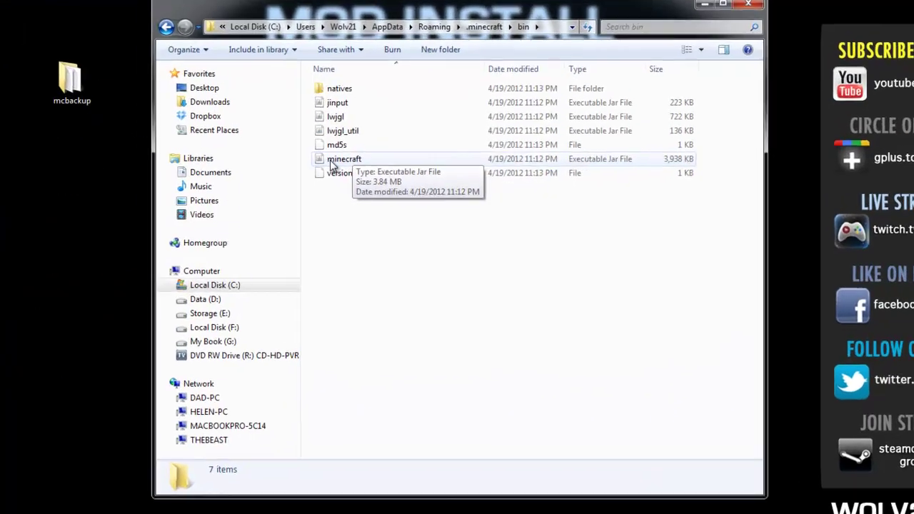
right_click(383, 197)
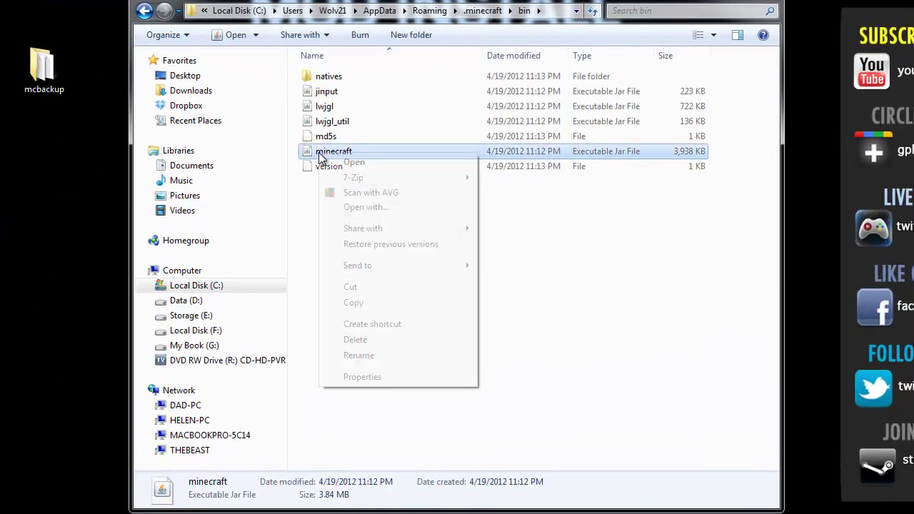
mouse_move(361, 178)
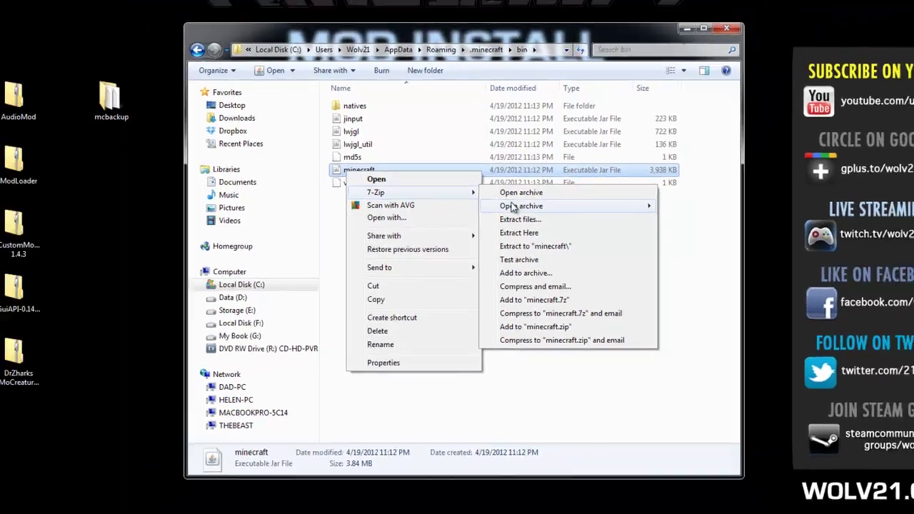
click(523, 178)
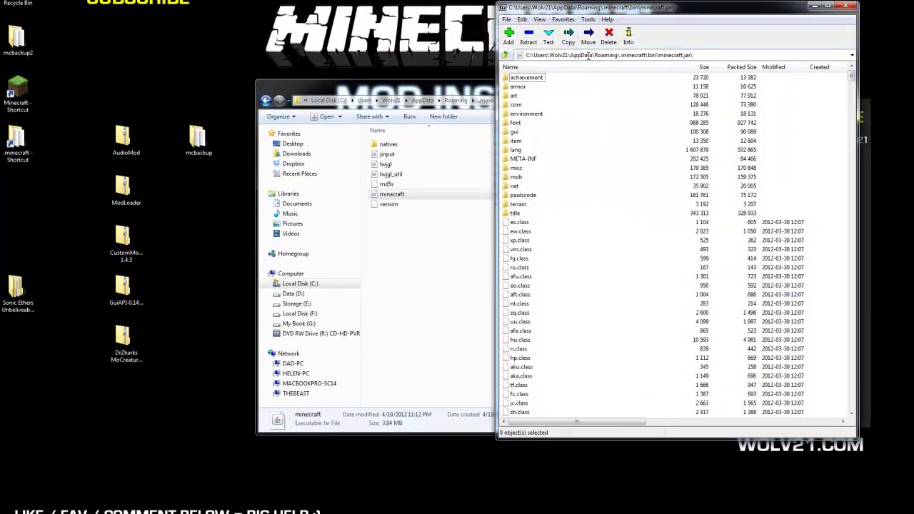
Delete the META-INF folder from the minecraft.jar archive.
click(518, 160)
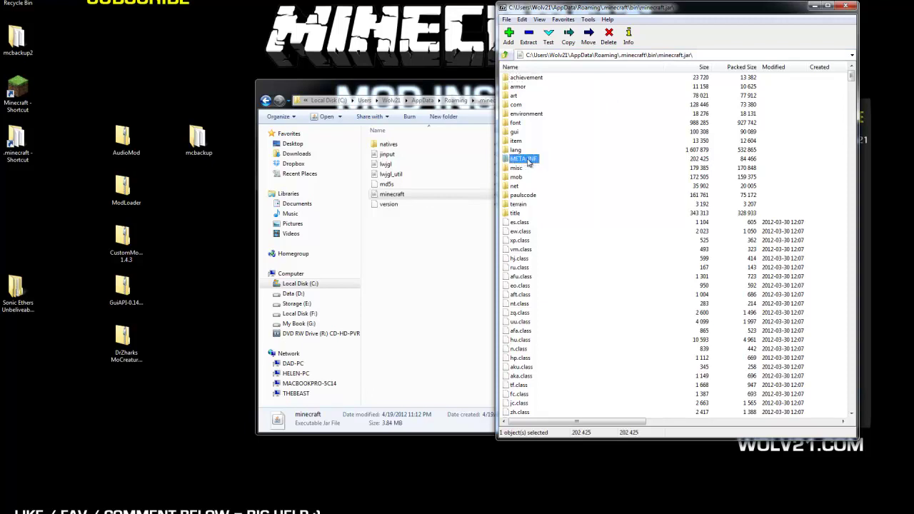
key(Delete)
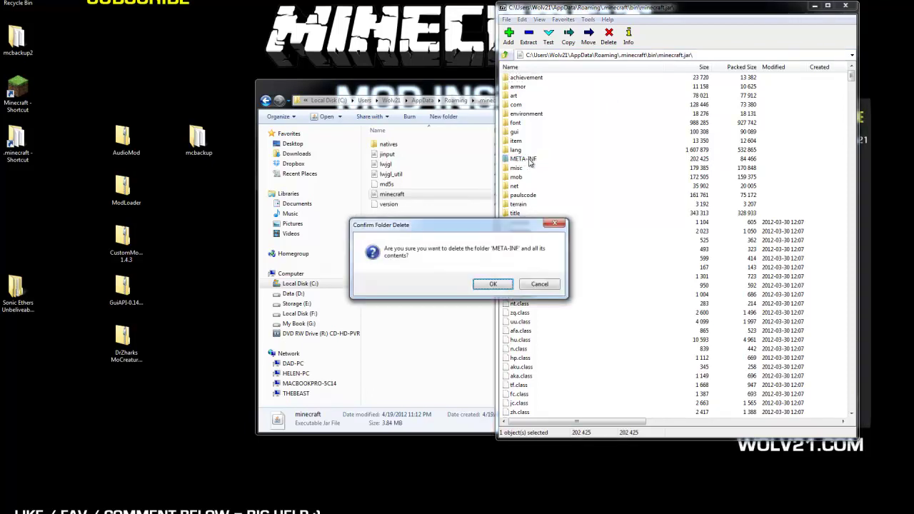
click(508, 284)
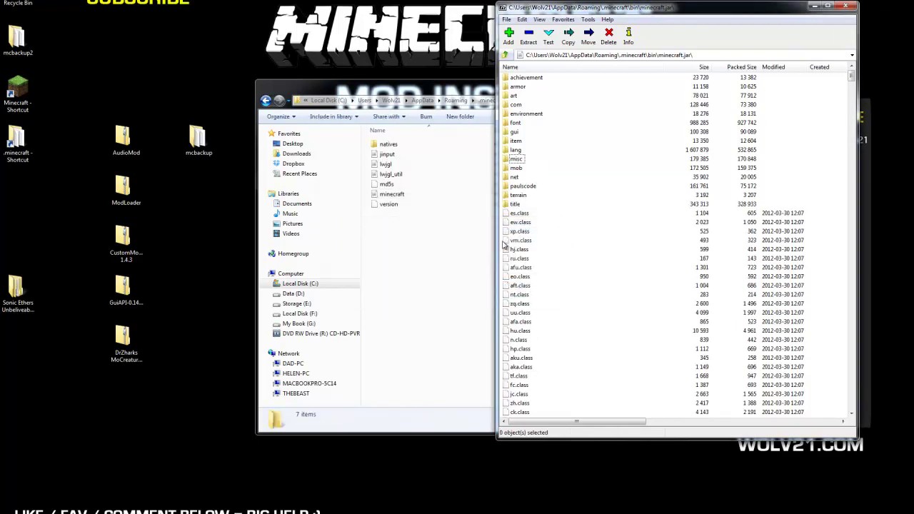
Arrange ModLoader and AudioMod above the other mod zips on the desktop, and move the mcbackup folder beside mcbackup2.
drag(127, 191, 128, 91)
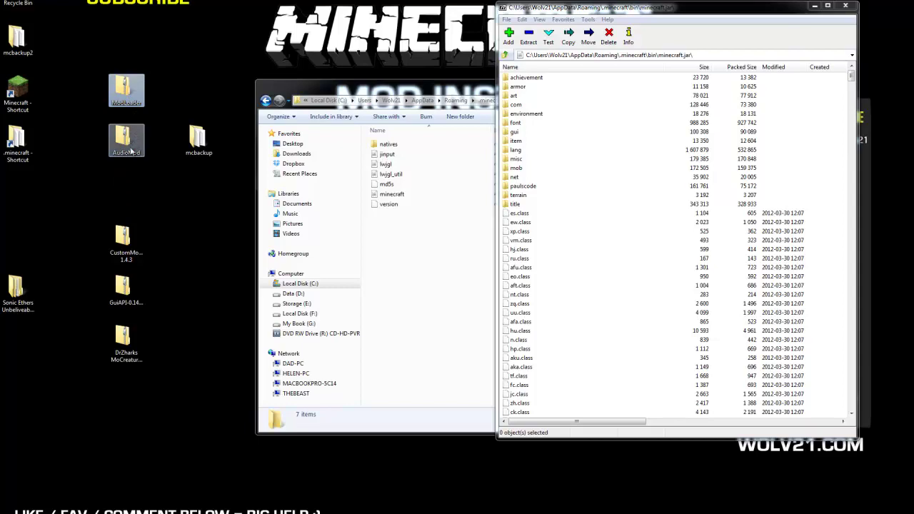
click(125, 239)
click(127, 290)
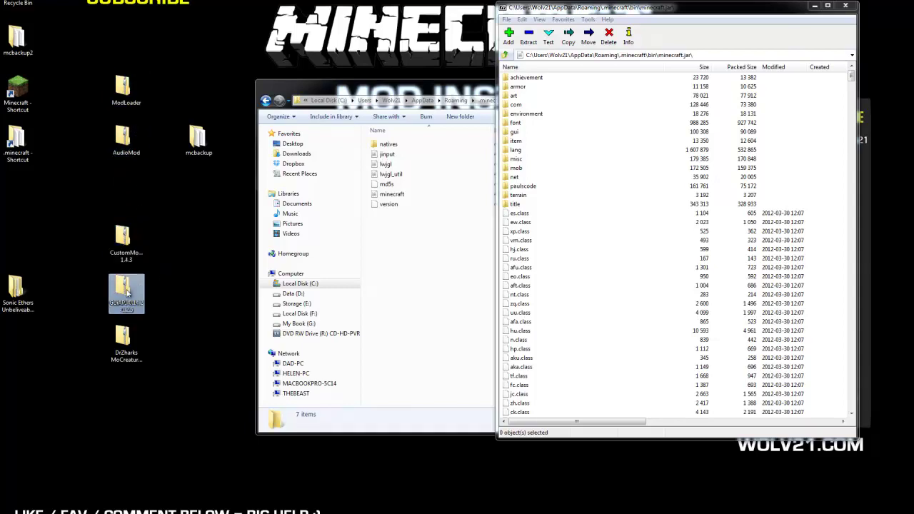
click(130, 341)
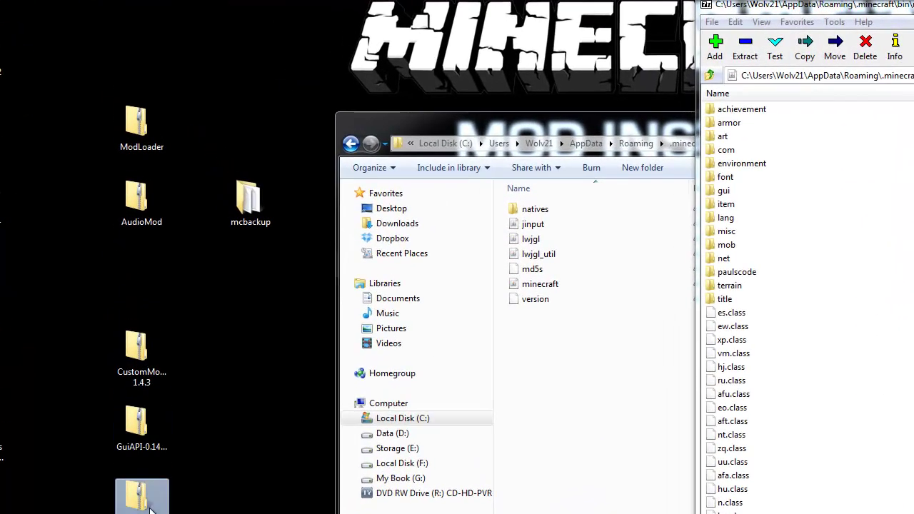
drag(130, 150, 130, 206)
drag(238, 204, 13, 66)
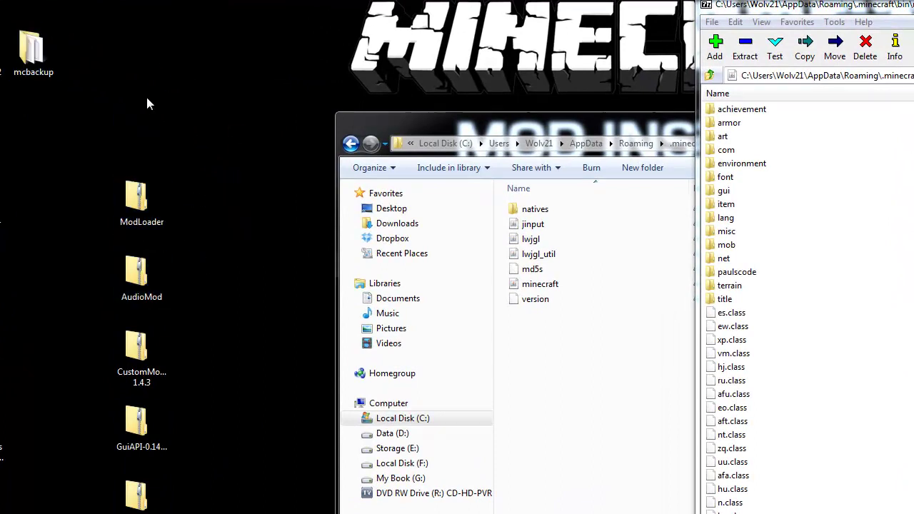
Copy all class files from ModLoader.zip into minecraft.jar using 7-Zip, and close the ModLoader archive.
right_click(135, 207)
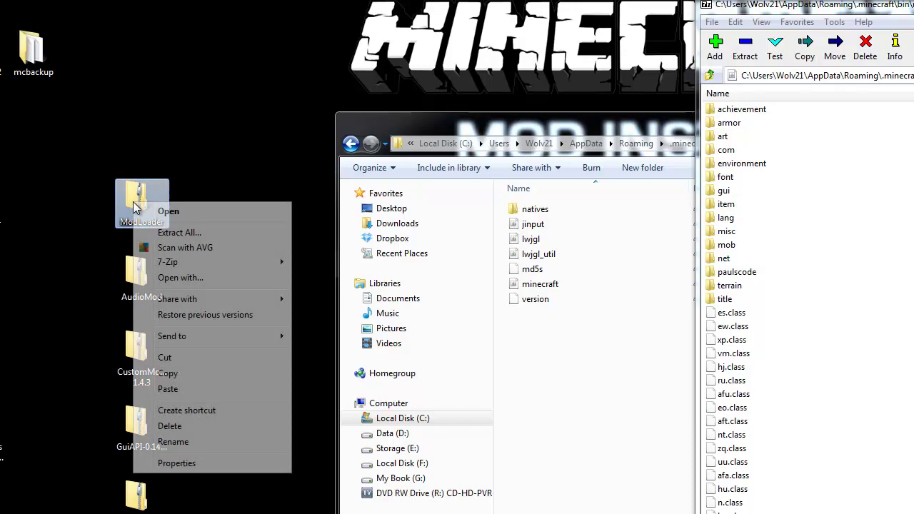
mouse_move(179, 261)
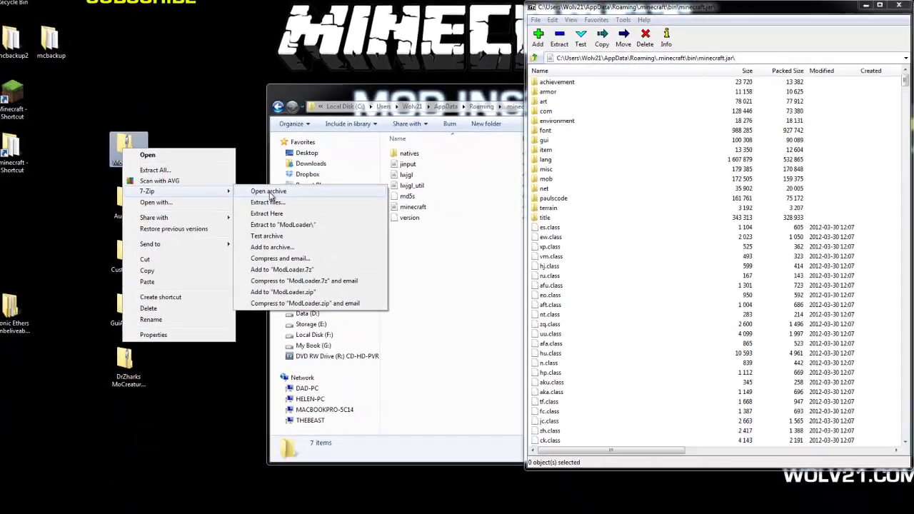
click(269, 196)
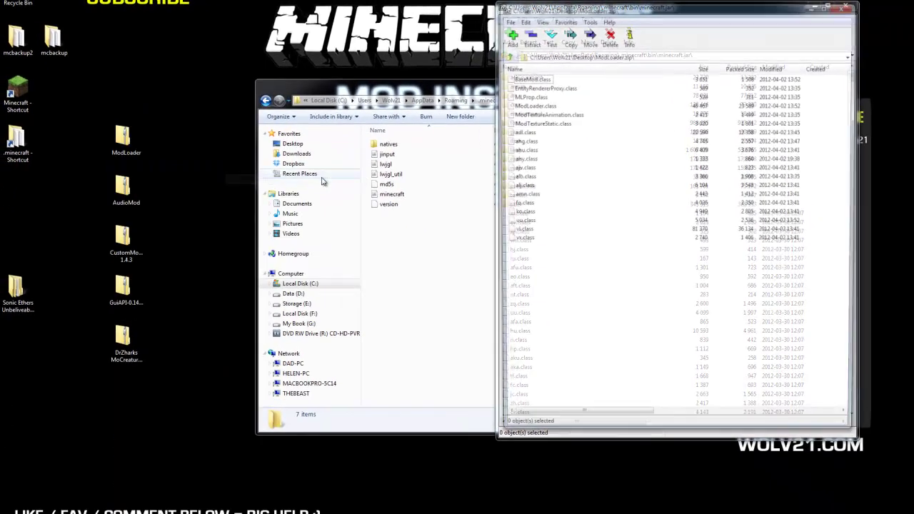
drag(607, 9, 232, 10)
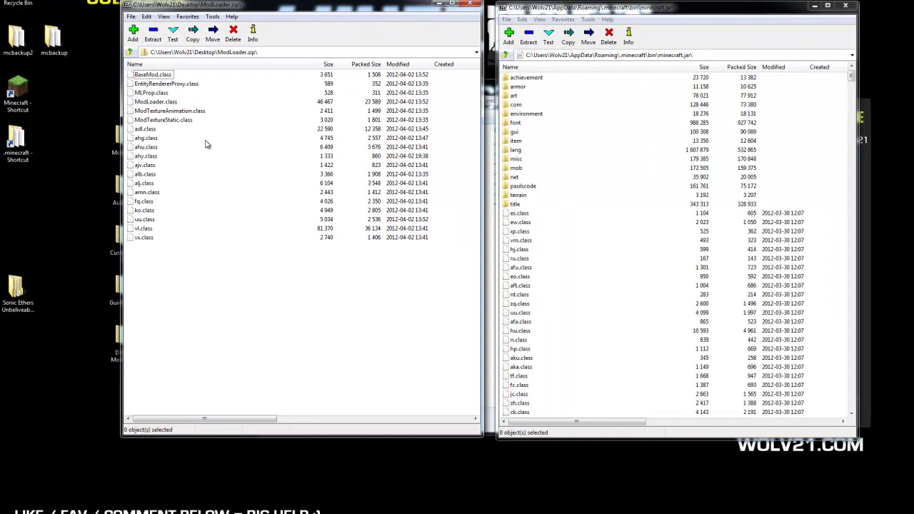
key(ctrl+a)
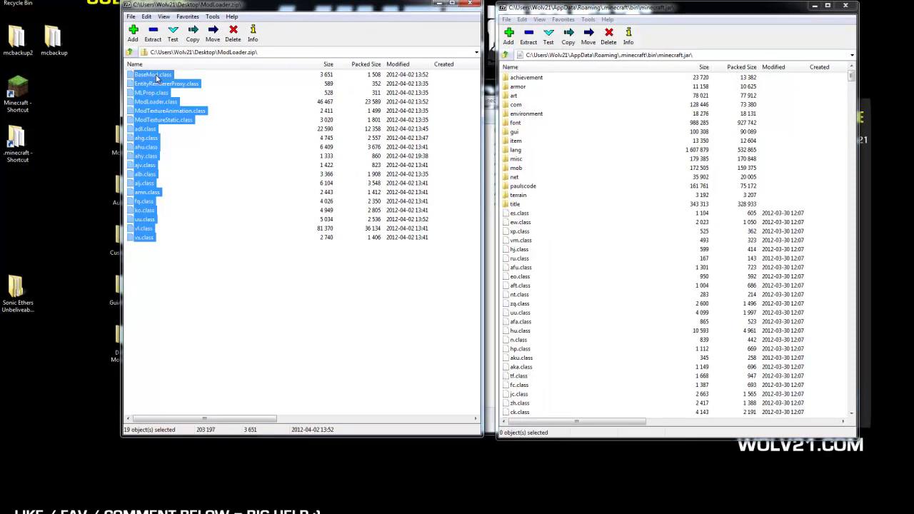
drag(157, 77, 522, 296)
click(454, 284)
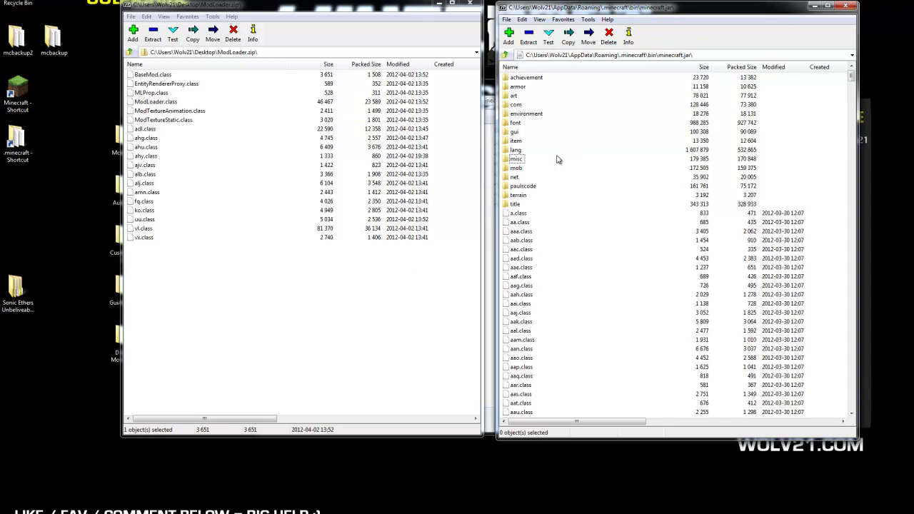
click(471, 5)
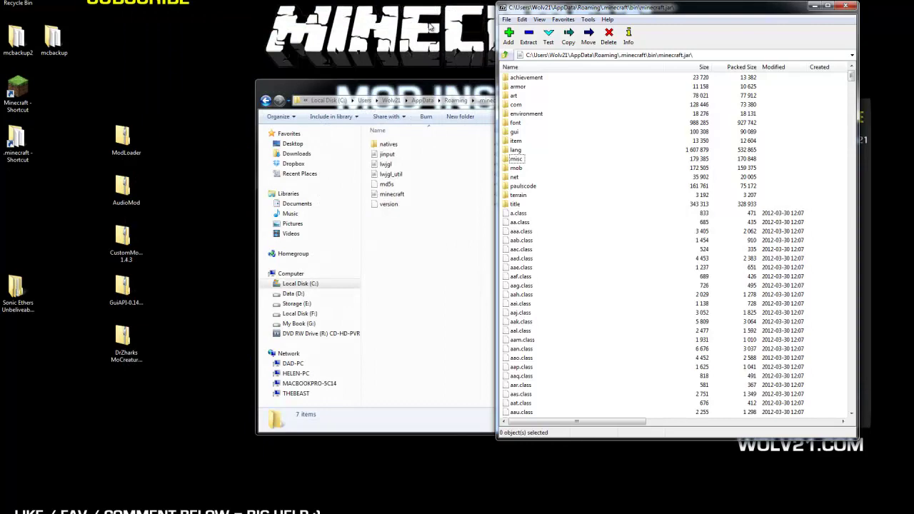
Copy the contents of AudioMod.zip into minecraft.jar using 7-Zip, and close the AudioMod archive.
right_click(127, 193)
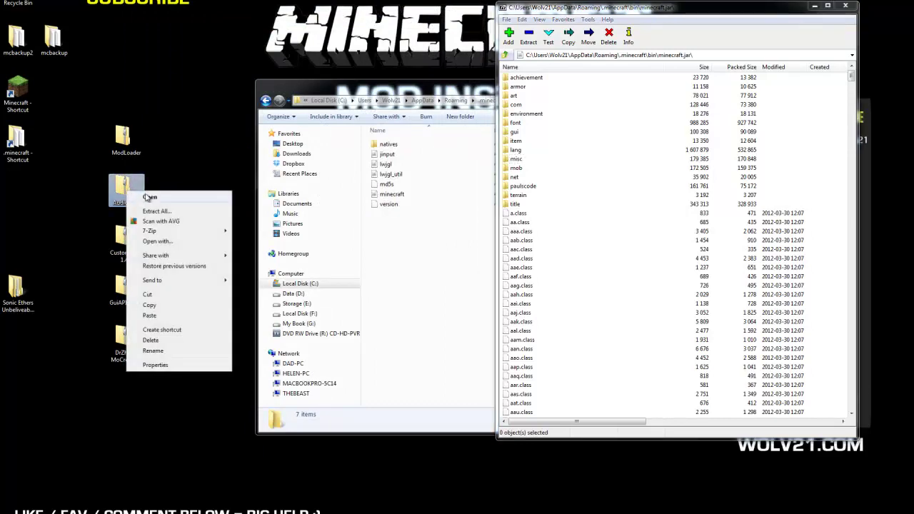
mouse_move(200, 232)
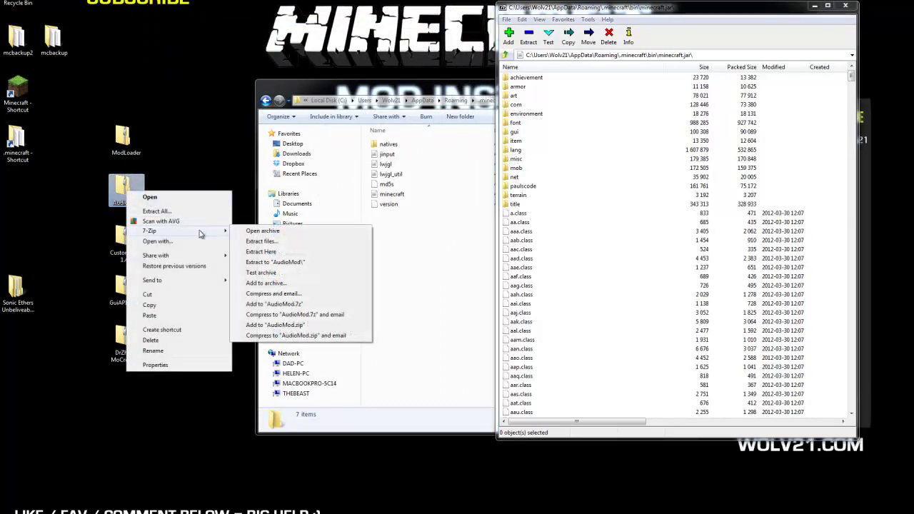
click(243, 233)
drag(172, 119, 547, 323)
click(452, 283)
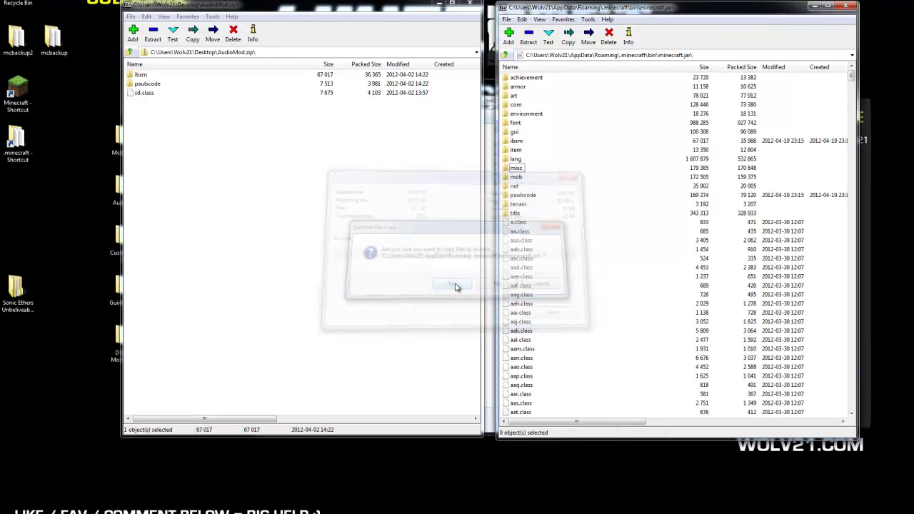
click(473, 6)
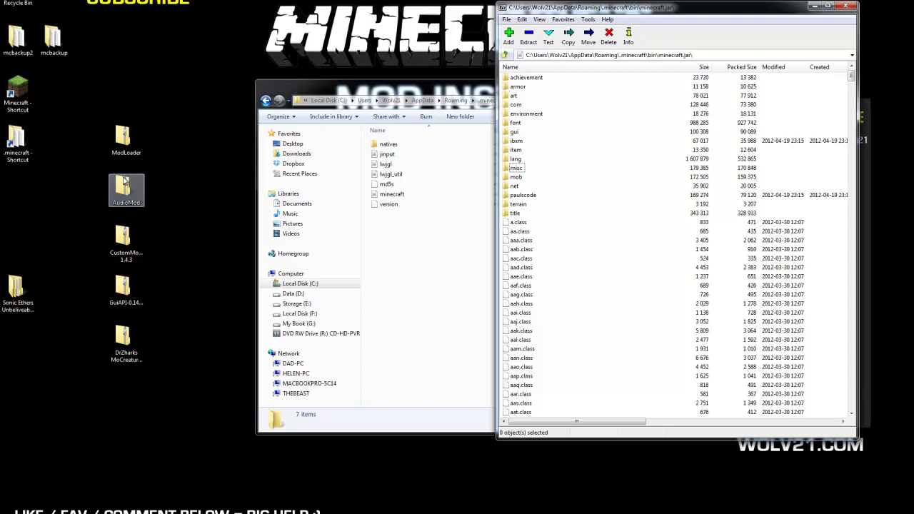
Check the readme.txt inside the CustomMobSpawner 1.4.3 archive, and set that zip aside from the mod column on the desktop.
right_click(129, 236)
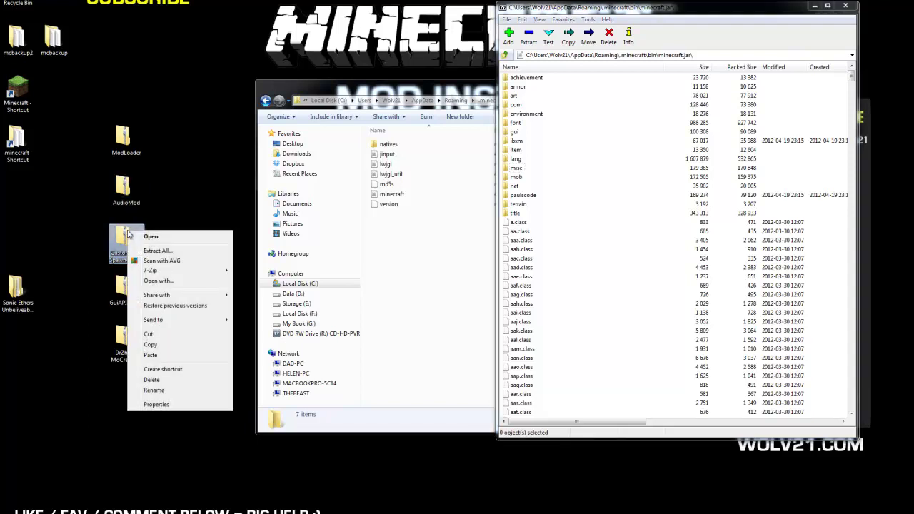
right_click(126, 240)
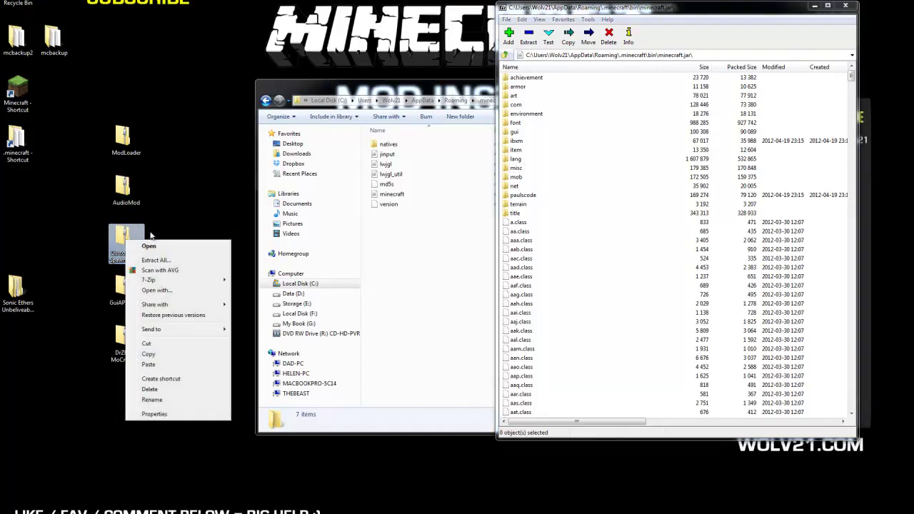
mouse_move(188, 280)
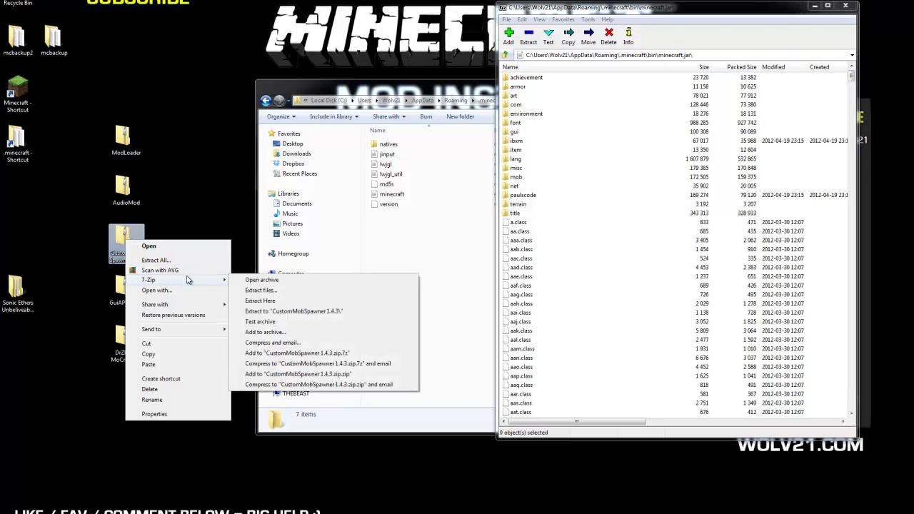
click(260, 280)
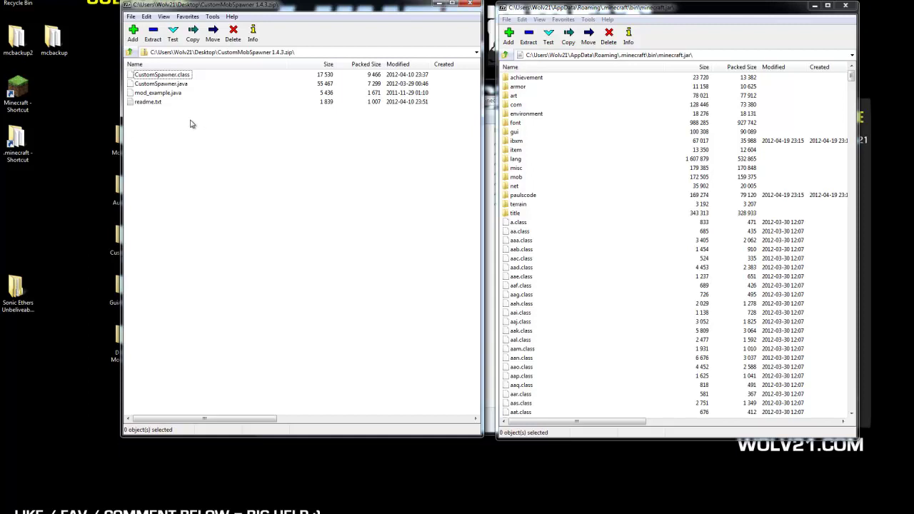
click(145, 105)
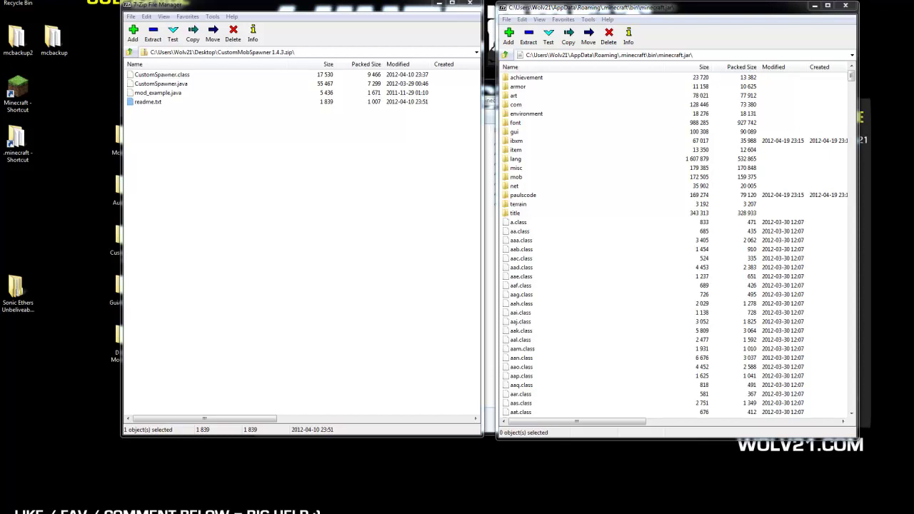
click(148, 101)
click(205, 107)
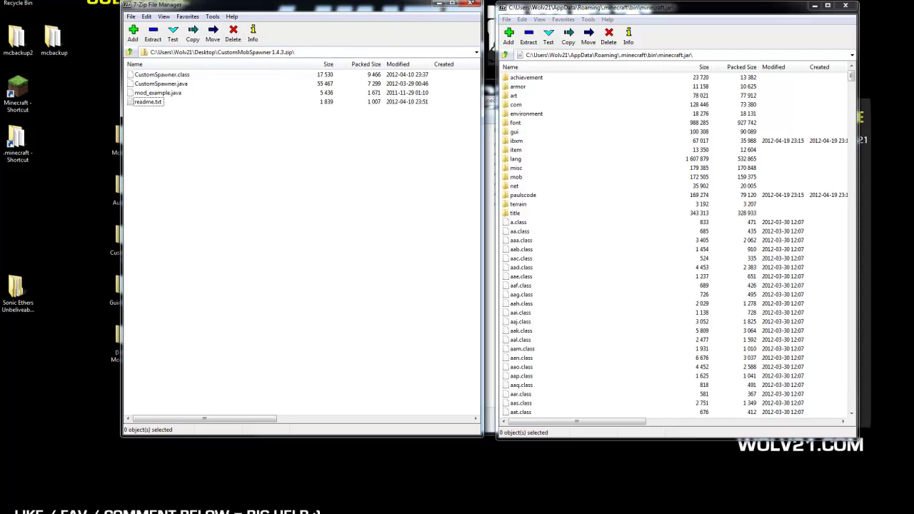
click(470, 4)
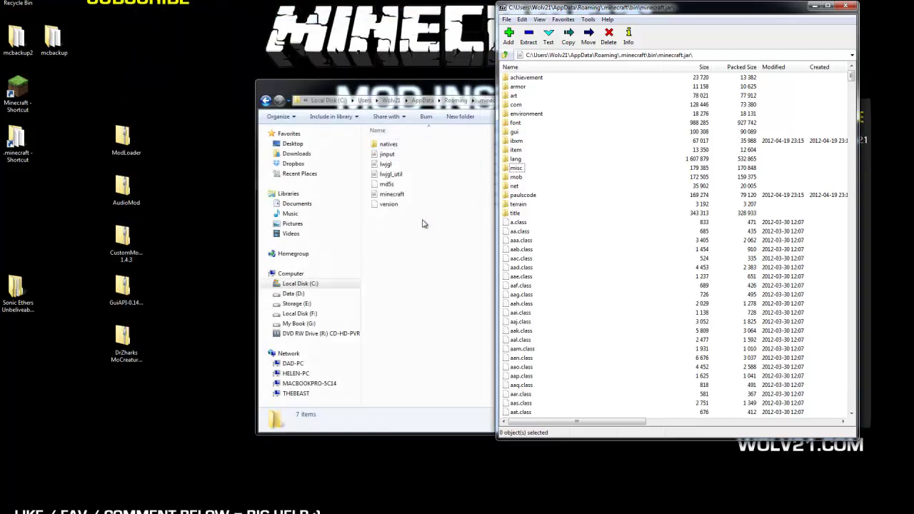
drag(123, 239, 86, 240)
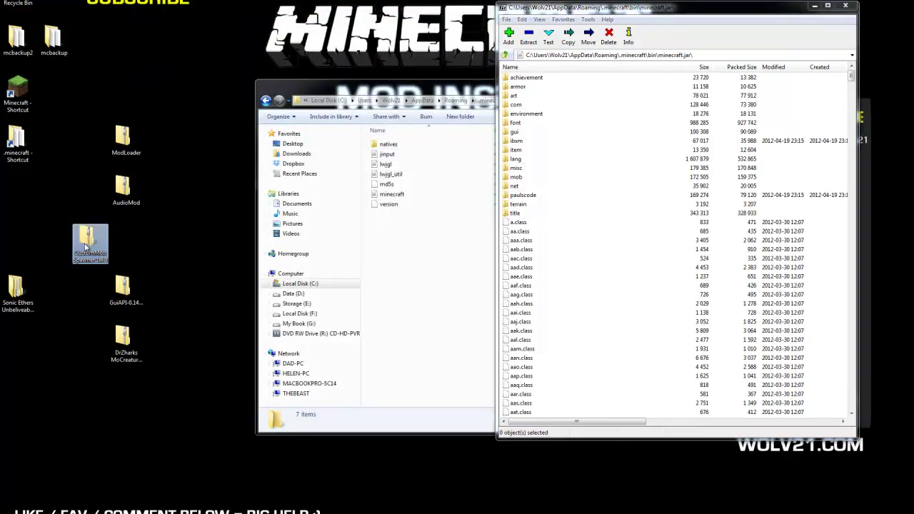
Copy the full contents of the GuiAPI-0.14.2-1.2.5 zip into minecraft.jar using 7-Zip, and close both archives.
click(122, 288)
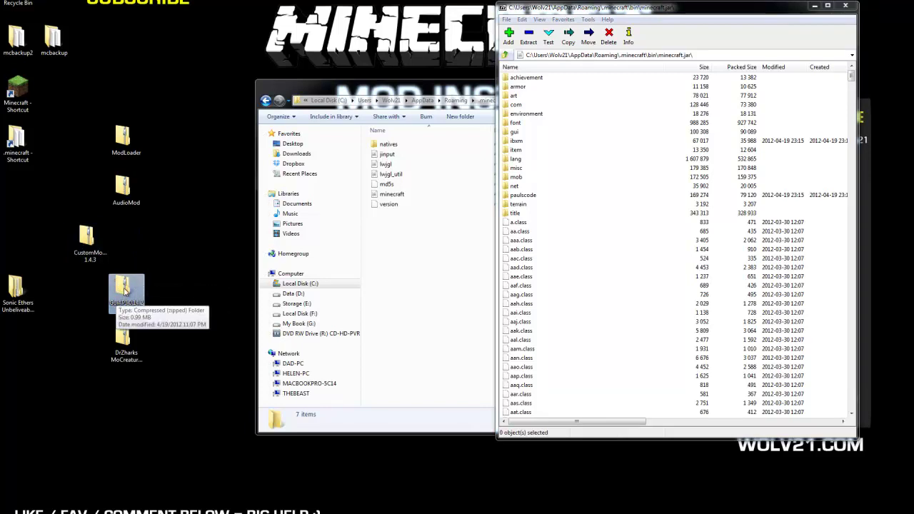
right_click(125, 286)
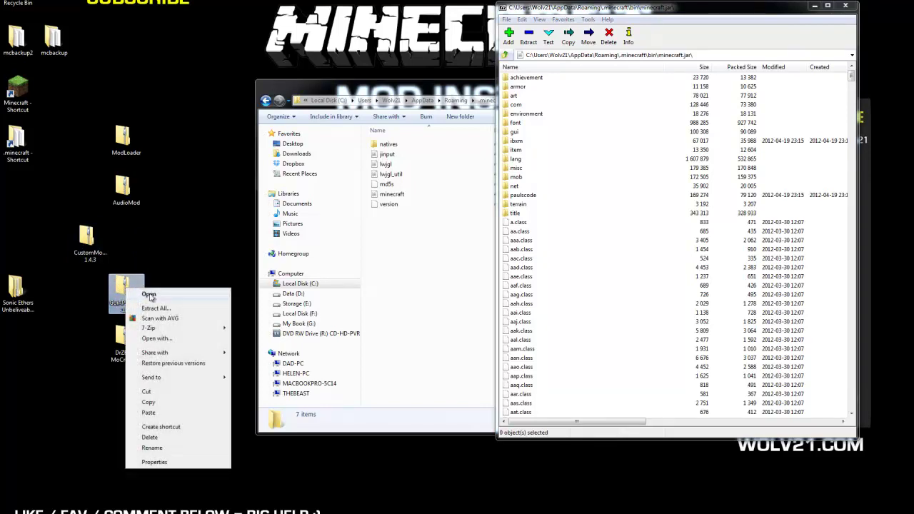
mouse_move(177, 328)
click(242, 329)
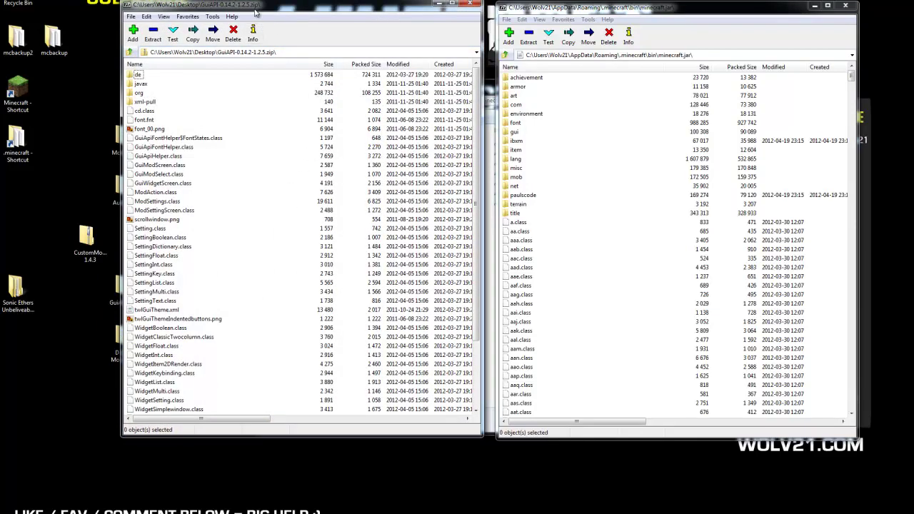
drag(257, 8, 245, 7)
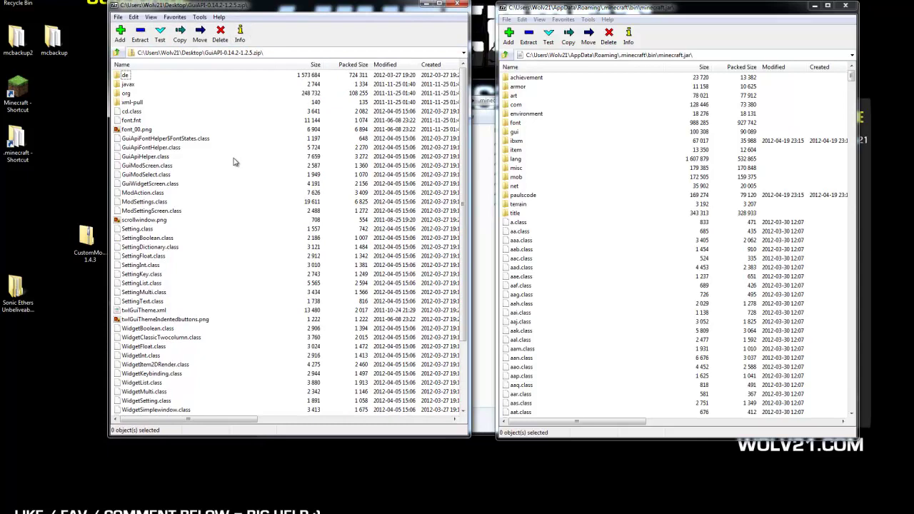
key(ctrl+a)
drag(132, 106, 562, 292)
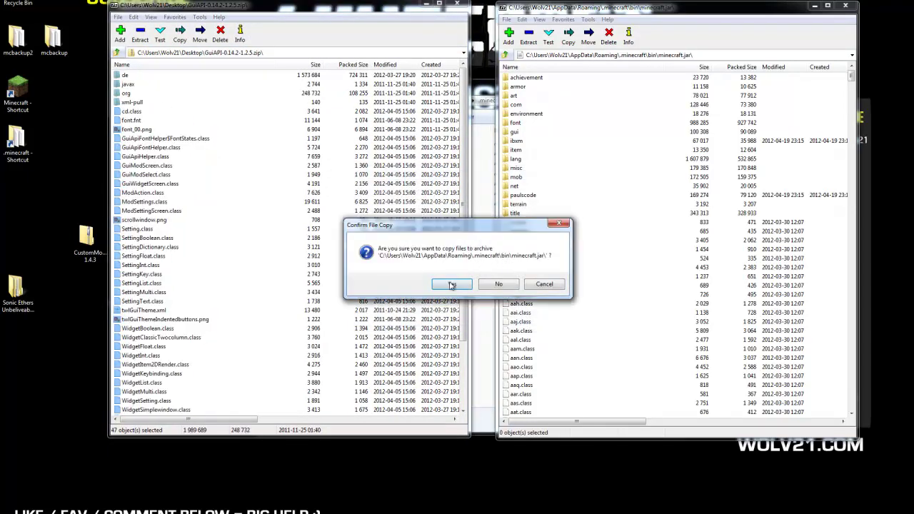
click(453, 285)
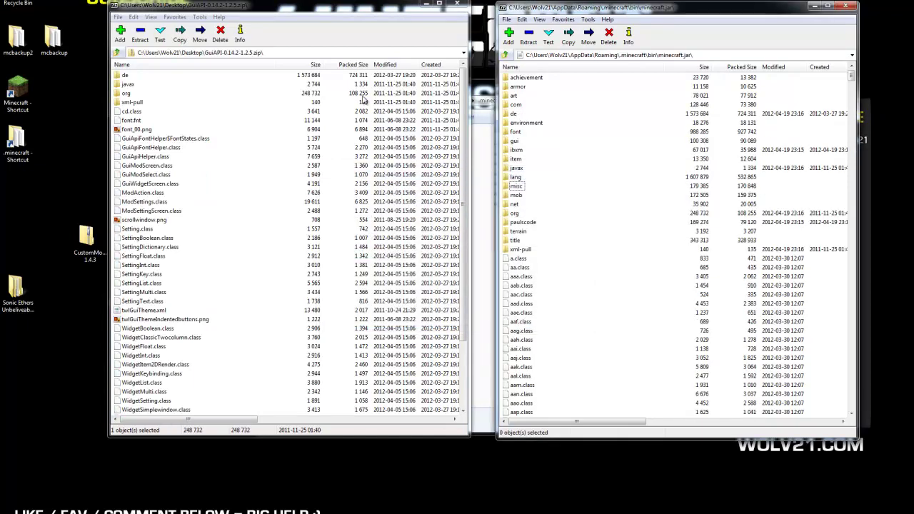
click(457, 3)
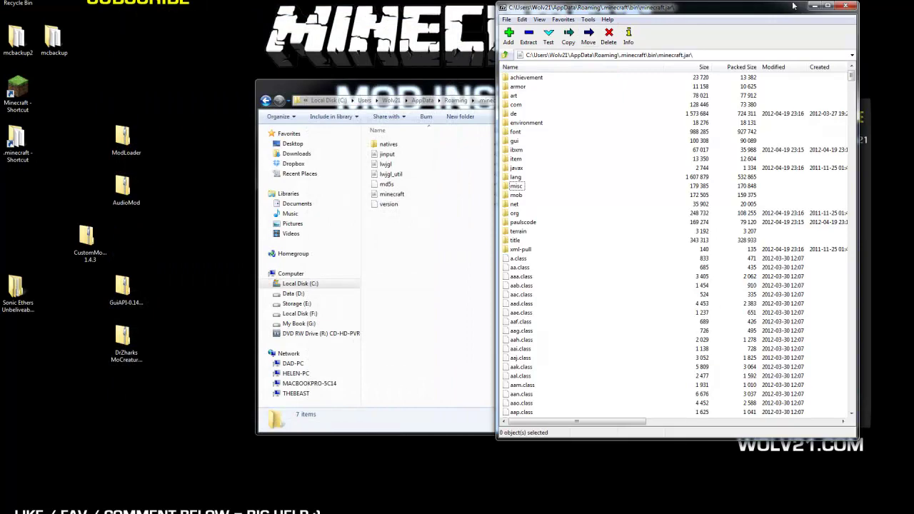
click(845, 6)
Create a new folder named mods inside the .minecraft folder.
click(85, 236)
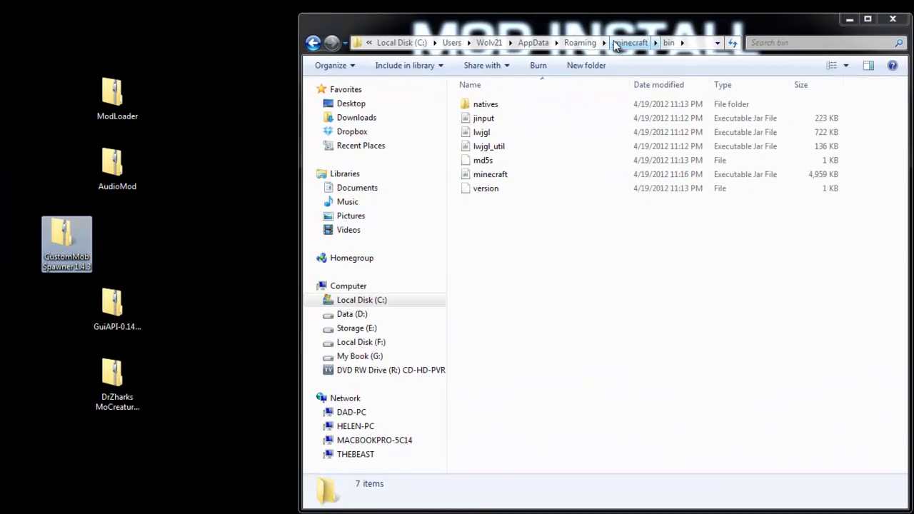
click(630, 46)
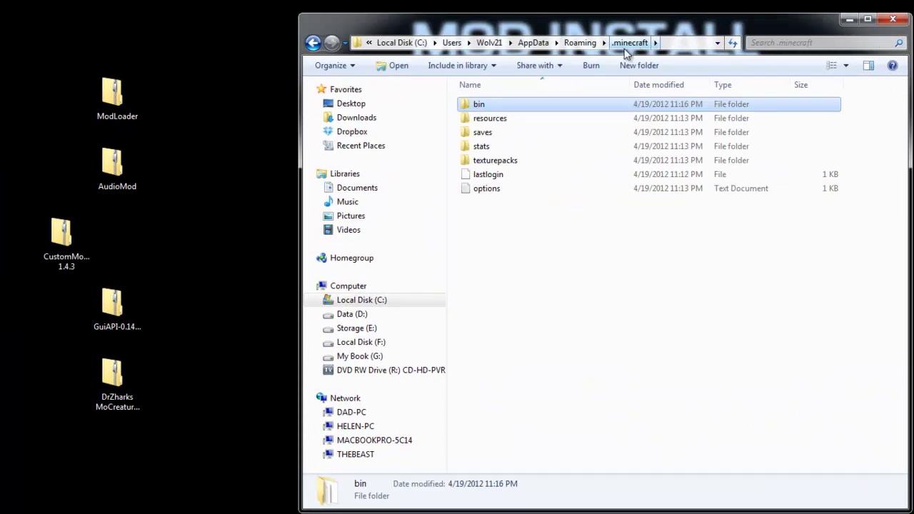
click(500, 259)
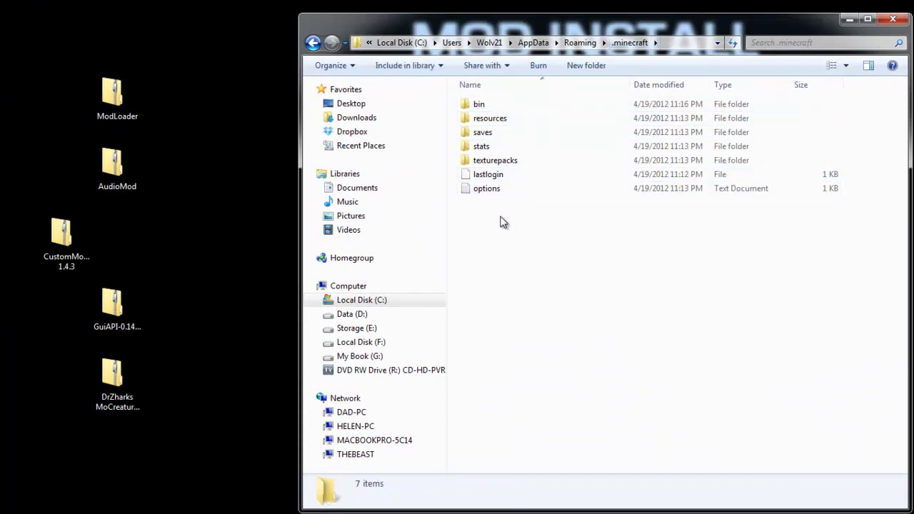
right_click(500, 238)
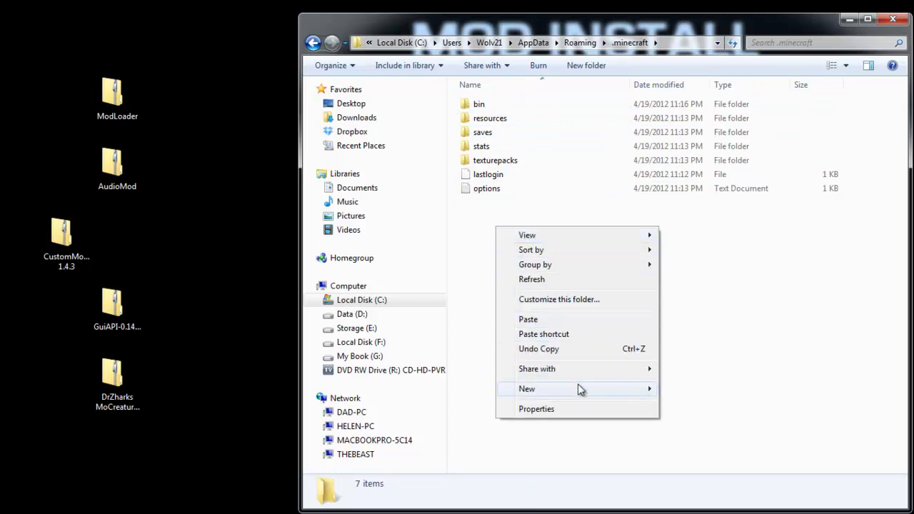
mouse_move(578, 388)
click(673, 389)
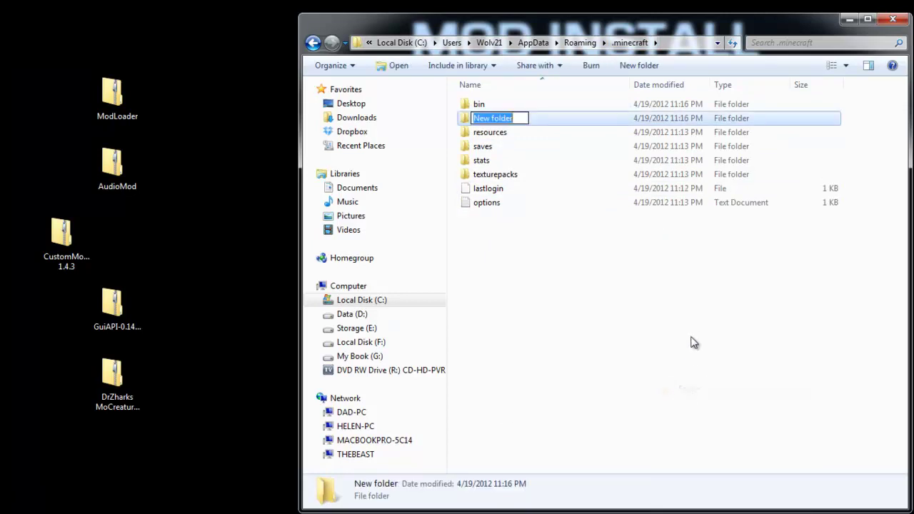
text(mods)
key(Return)
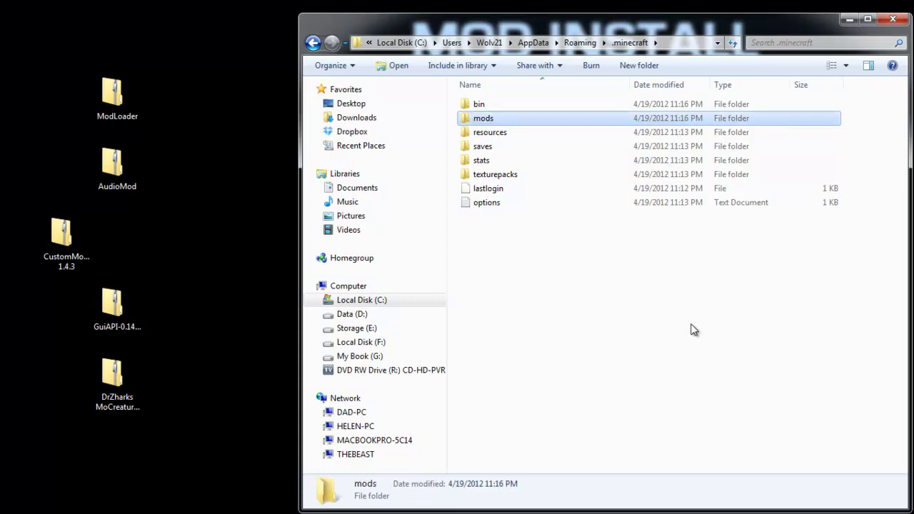
Copy the CustomMobSpawner 1.4.3 zip from the desktop, still zipped, into the mods folder.
double_click(465, 118)
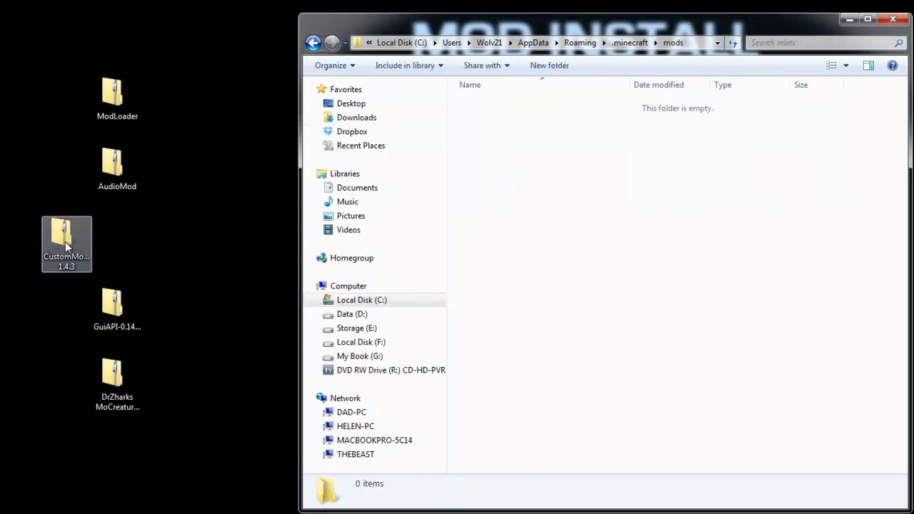
drag(66, 246, 534, 208)
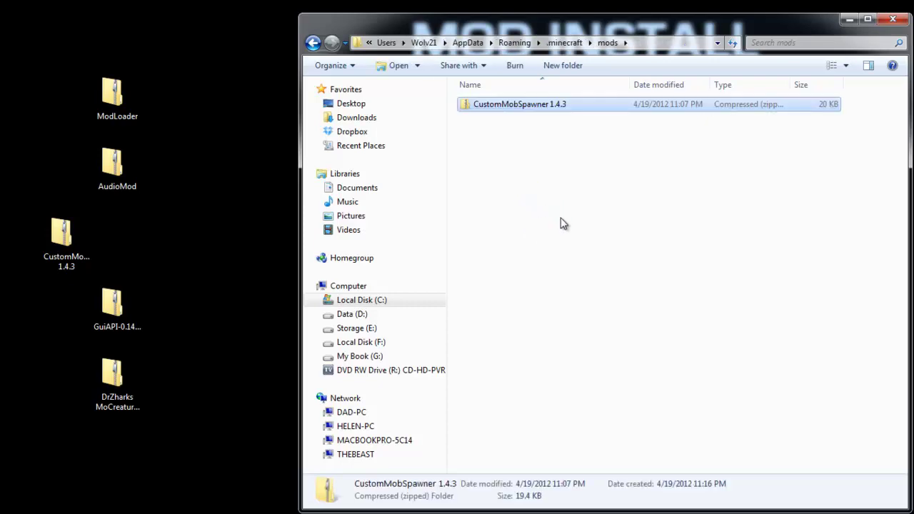
click(537, 218)
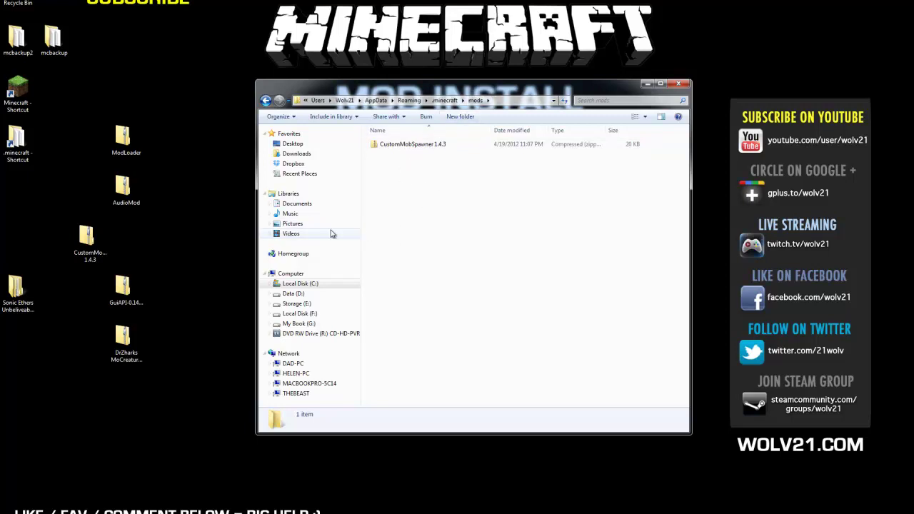
Copy the mods and resources folders from the DrZharks MoCreatures Mov v3.5.0 zip into .minecraft using 7-Zip, merging them with the existing folders.
click(127, 341)
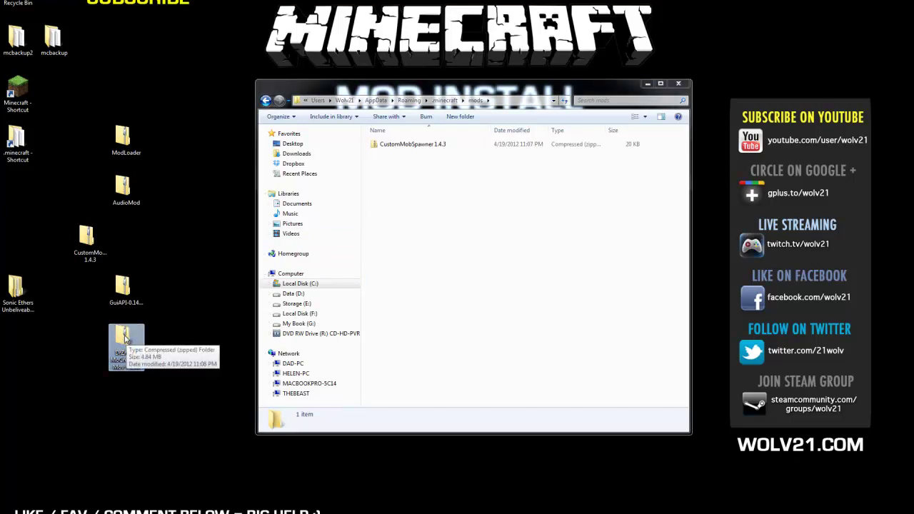
right_click(126, 338)
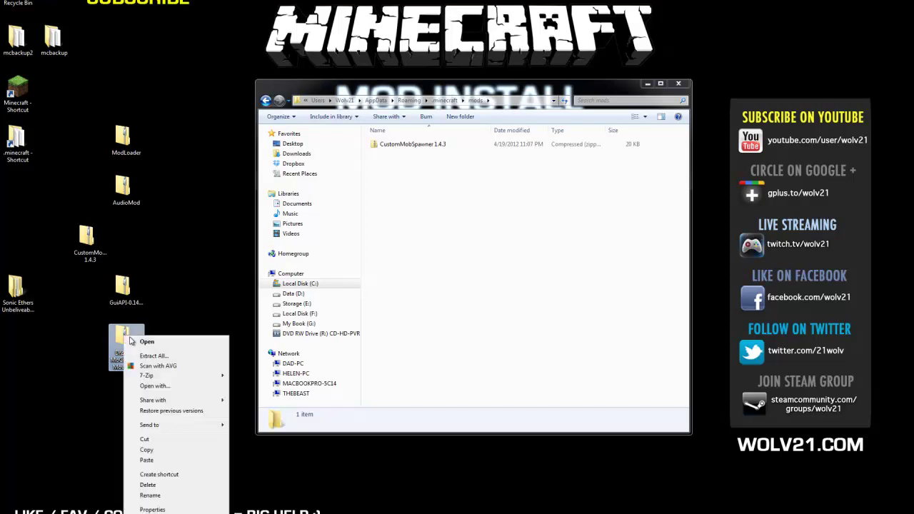
mouse_move(183, 378)
click(252, 376)
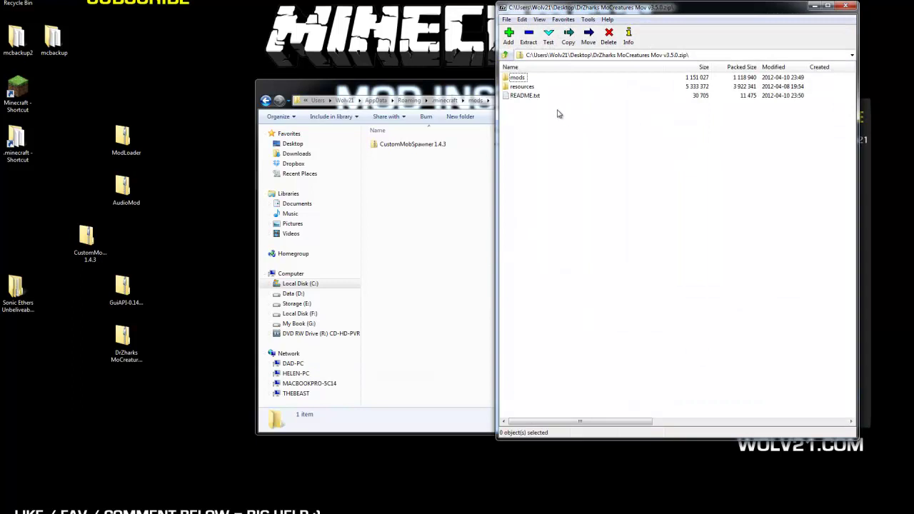
drag(449, 86, 415, 115)
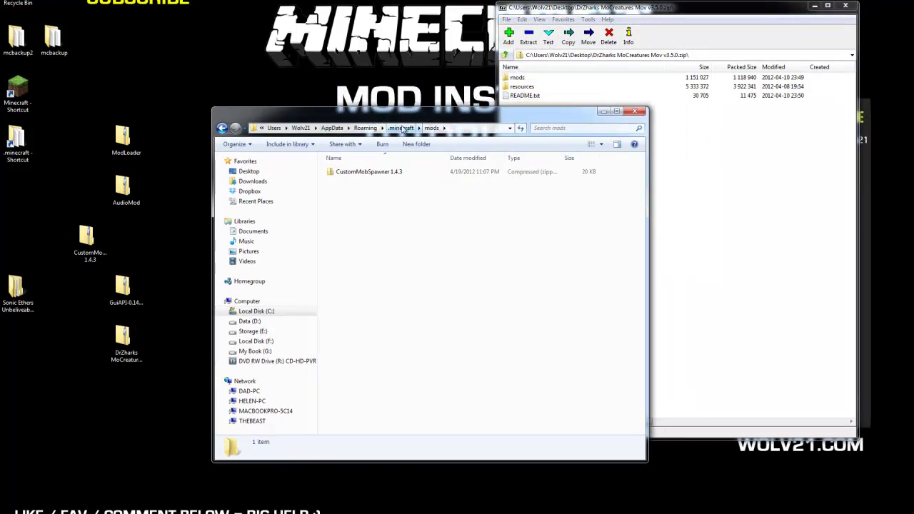
click(401, 128)
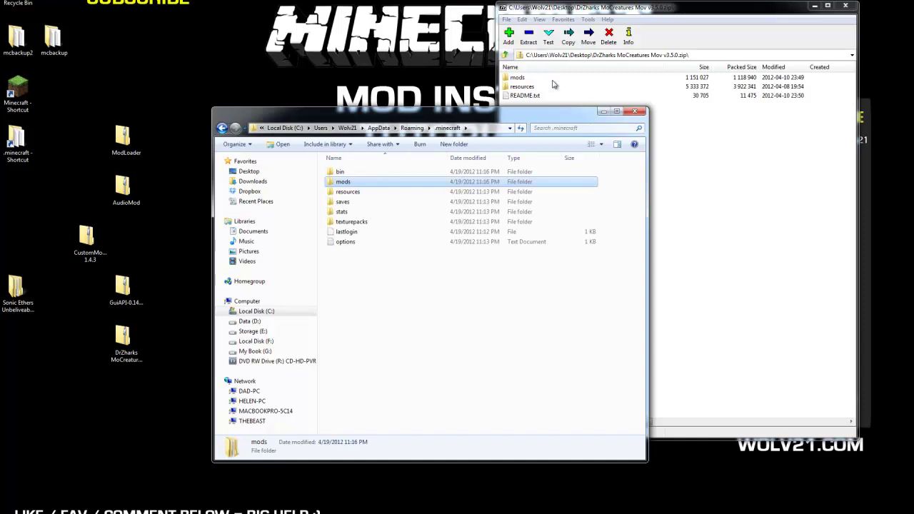
click(517, 78)
shift+click(523, 87)
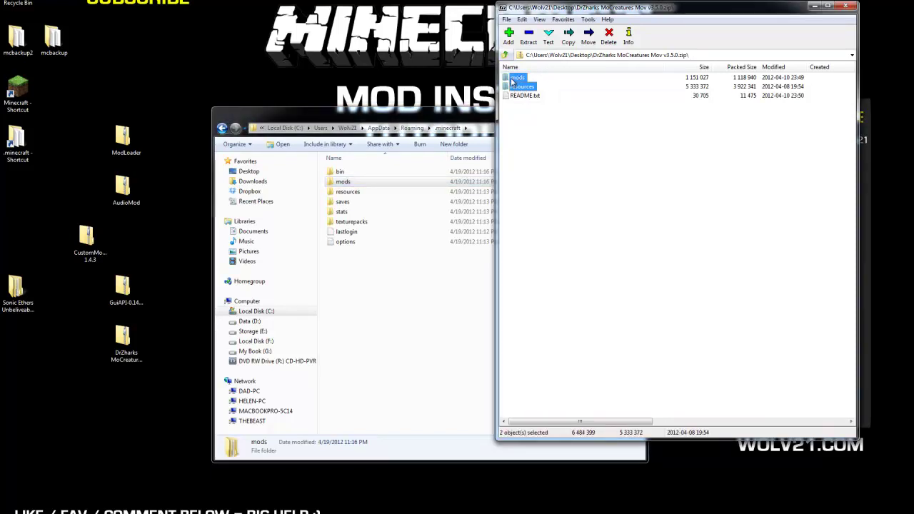
drag(511, 82, 351, 272)
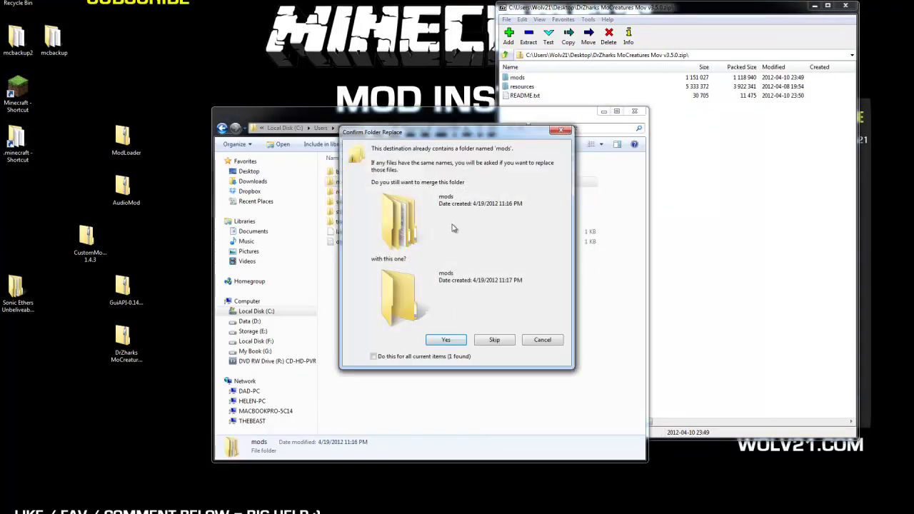
click(450, 340)
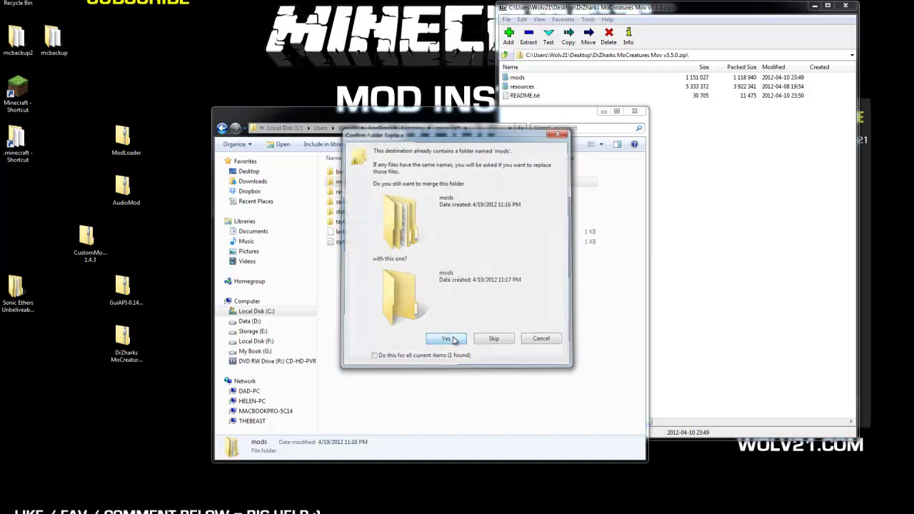
click(448, 339)
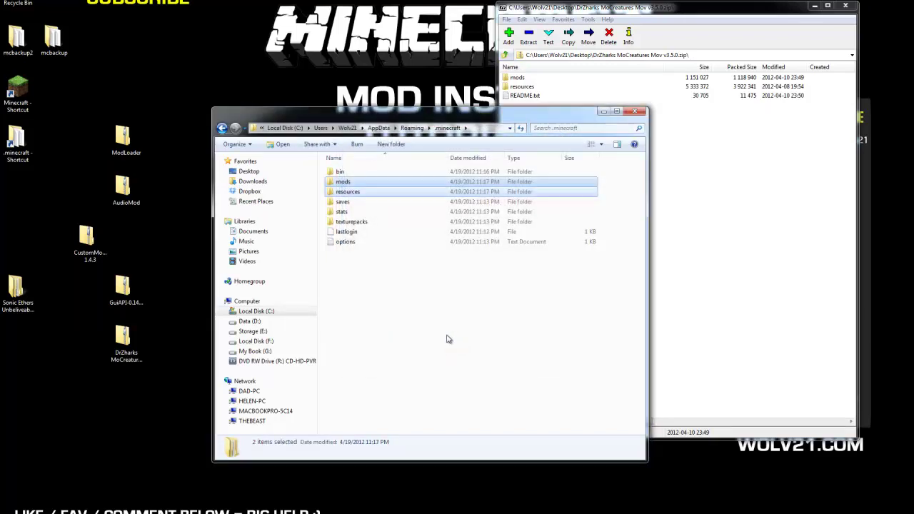
click(447, 339)
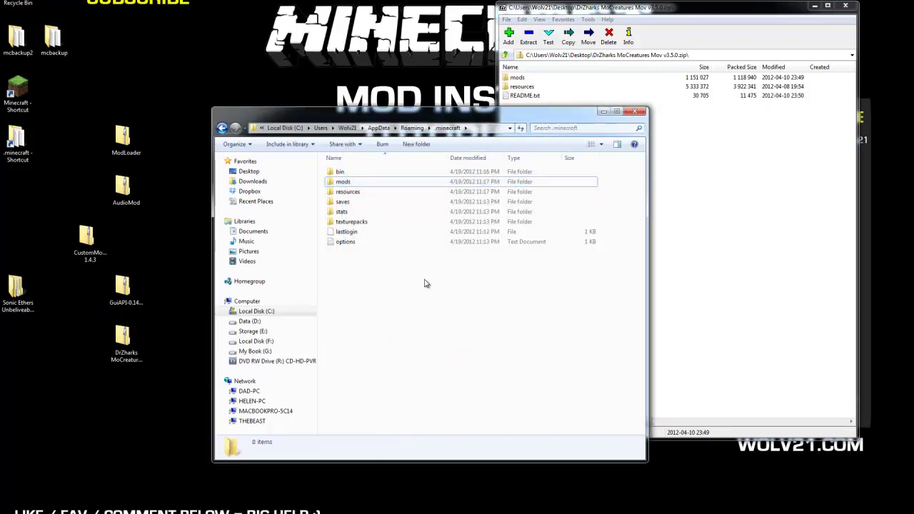
Check the contents of the .minecraft mods folder, and close the folder window and the MoCreatures archive.
double_click(346, 183)
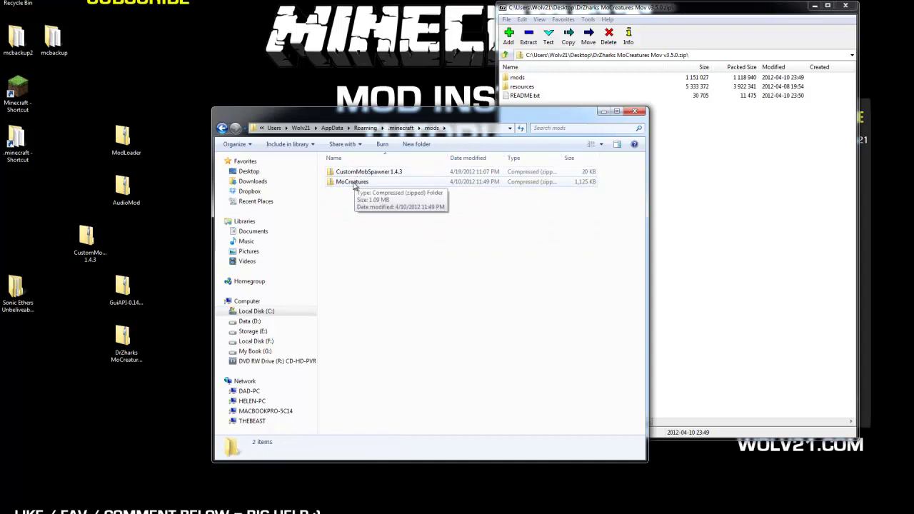
click(624, 111)
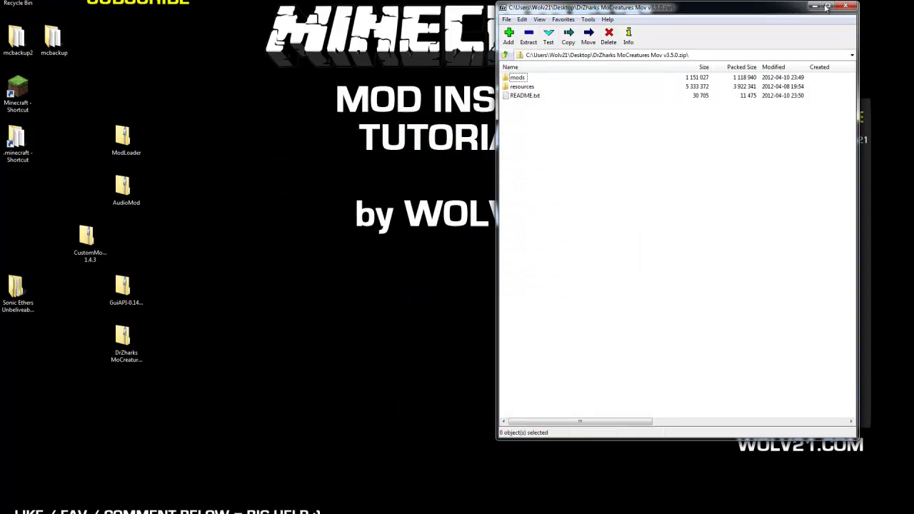
click(846, 6)
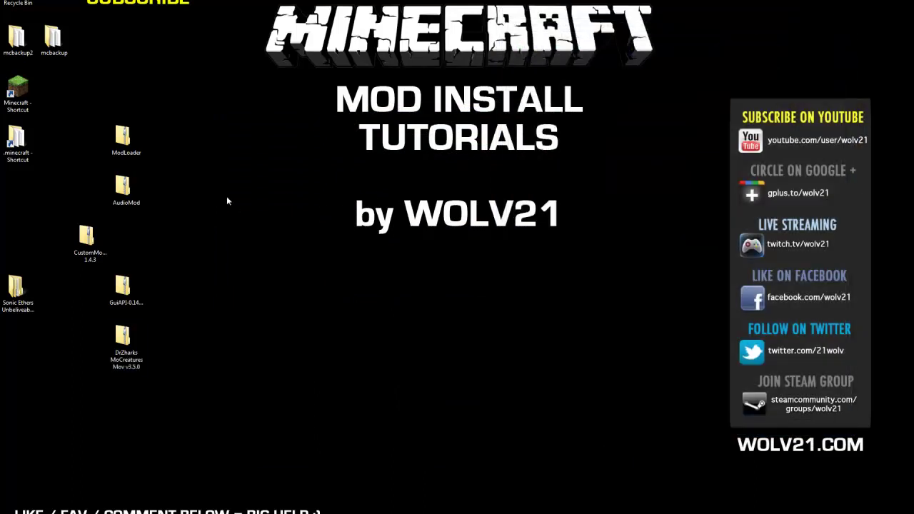
Launch Minecraft from its desktop shortcut and log in with the remembered account details.
click(19, 91)
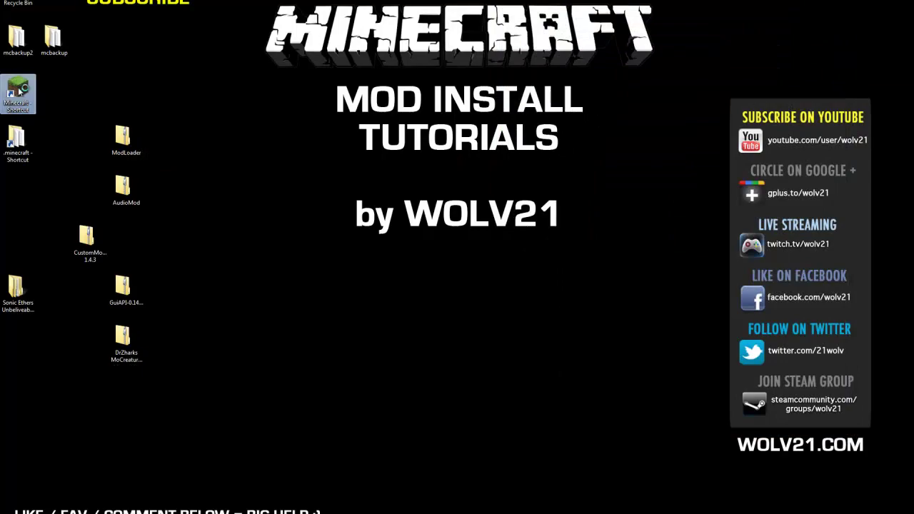
double_click(19, 91)
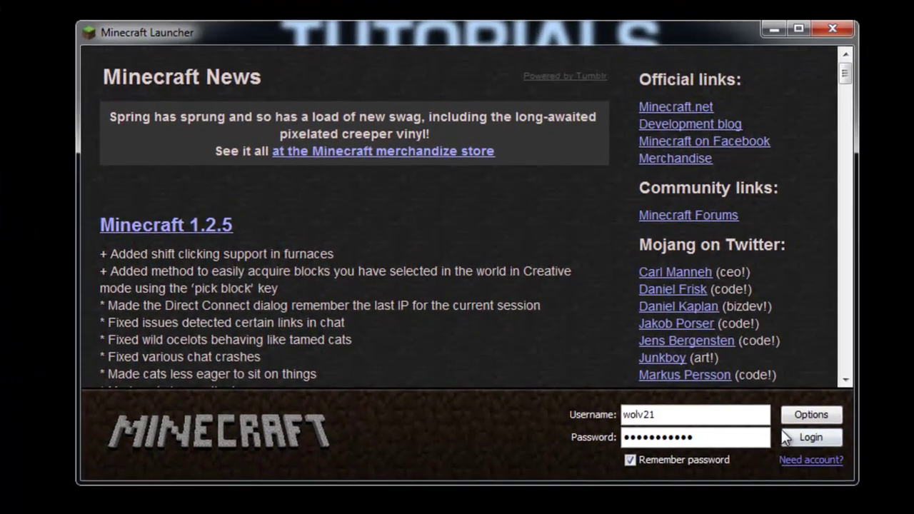
click(793, 434)
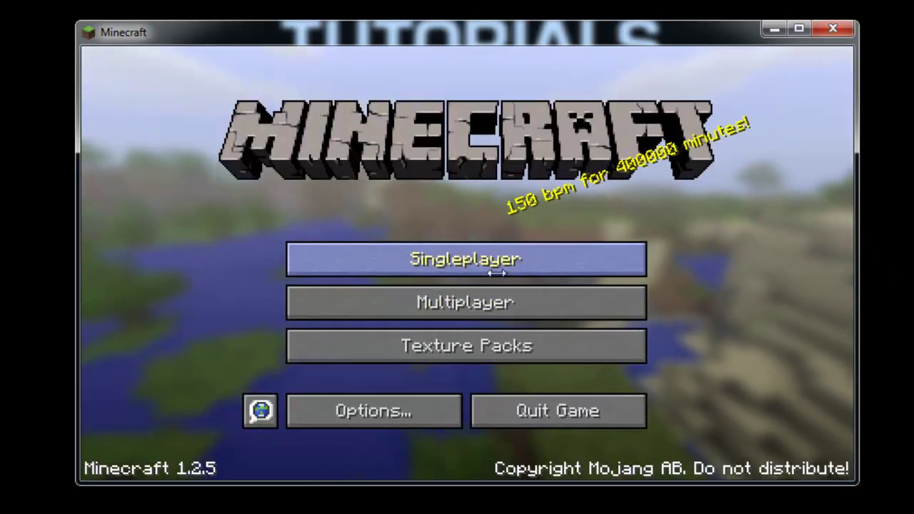
Create a singleplayer world named New World with the game mode set to Creative.
click(449, 257)
click(552, 392)
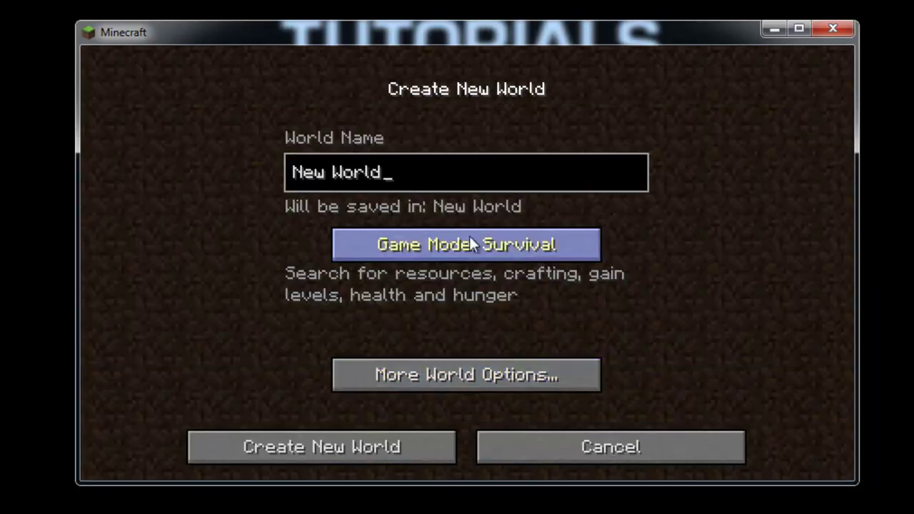
click(492, 241)
click(492, 238)
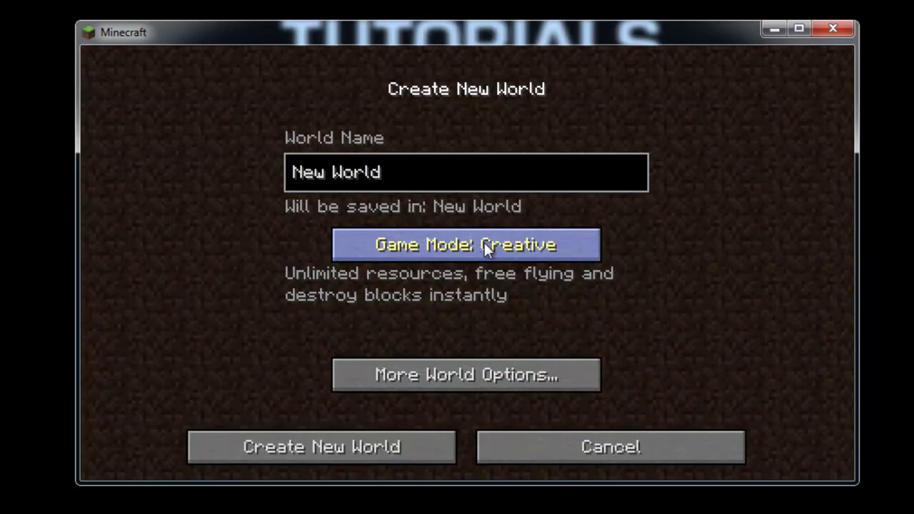
click(393, 447)
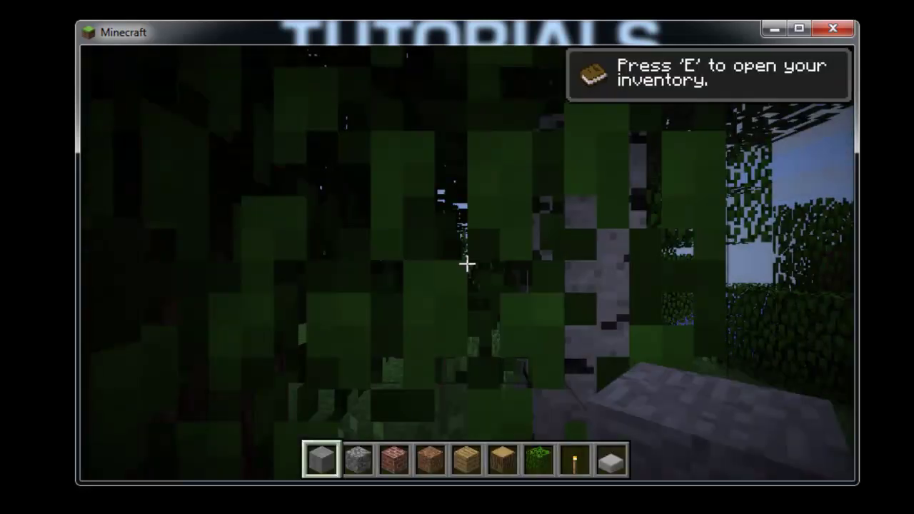
Explore the forest and grassland of the new Creative world to look at the creatures added by Mo'Creatures.
key(e)
key(e)
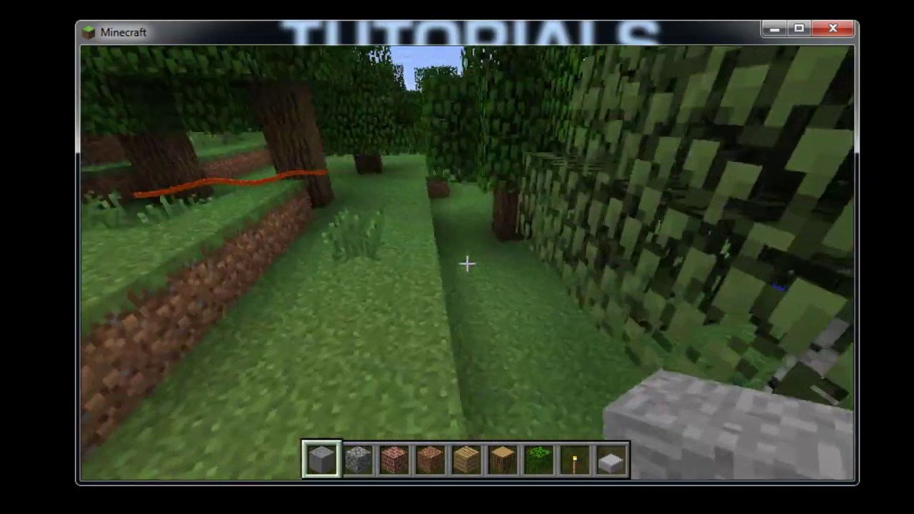
key(s)
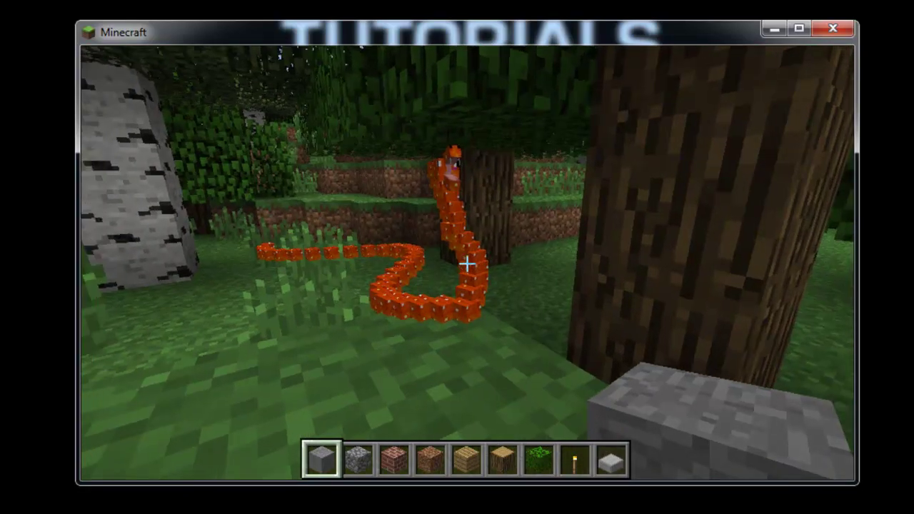
mouse_move(466, 264)
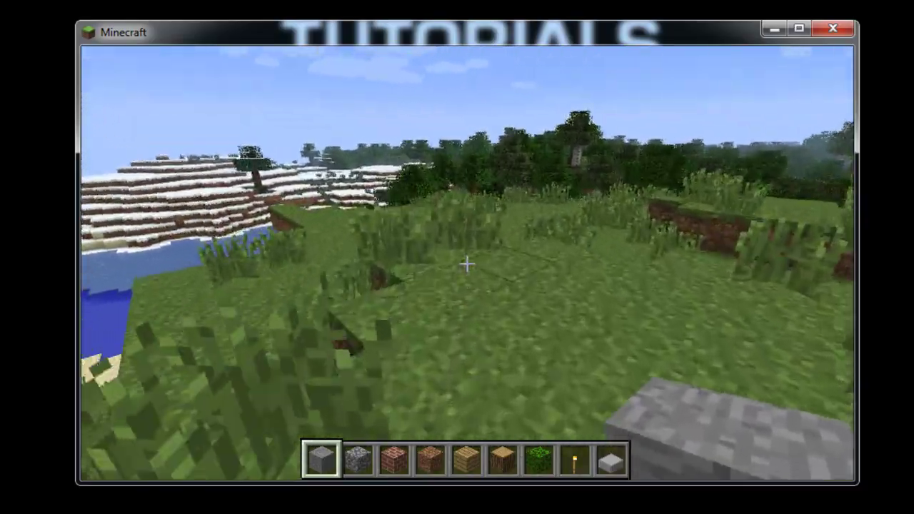
key(w)
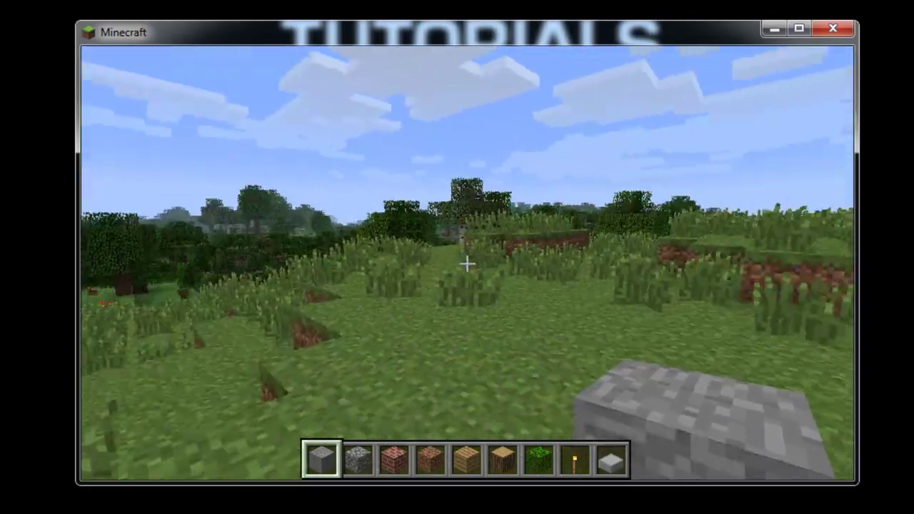
key(w)
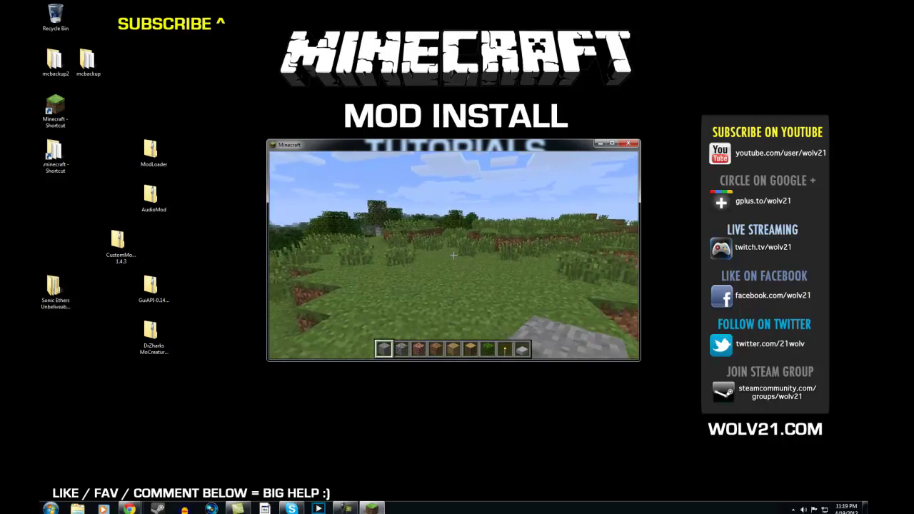
mouse_move(454, 255)
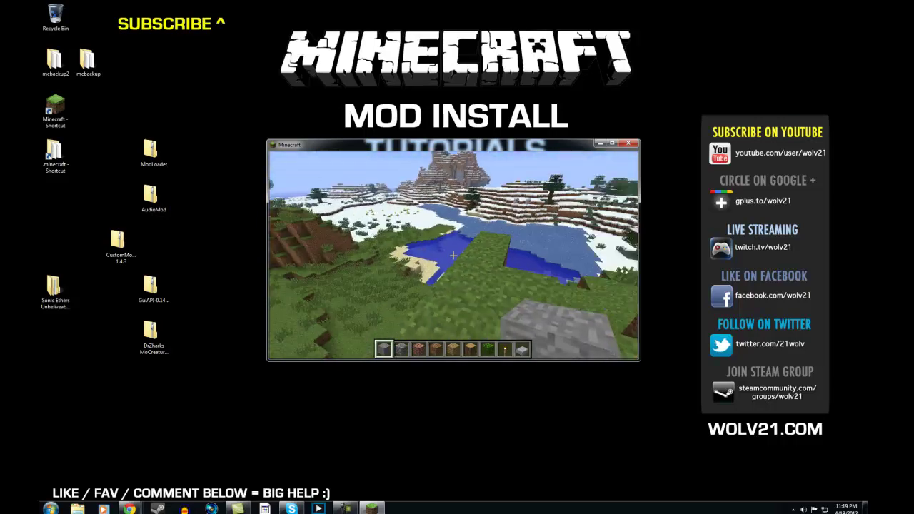